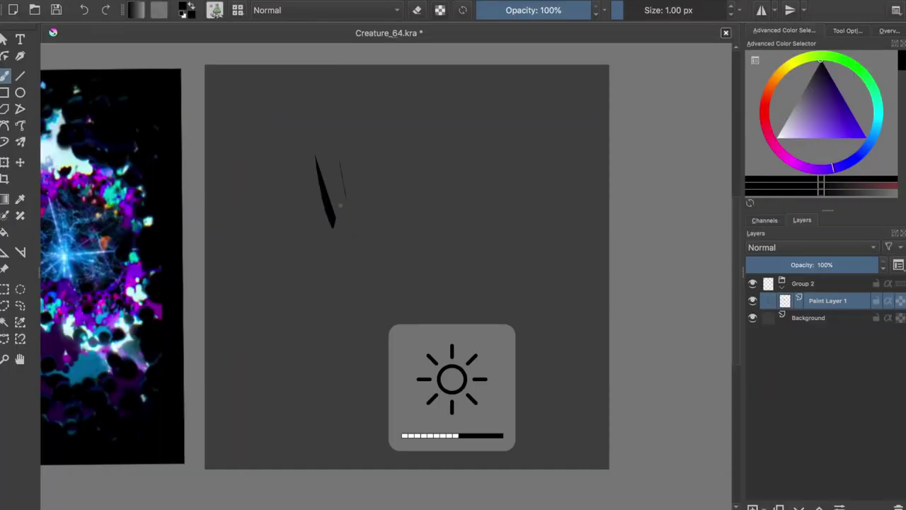
- Block in the tall black body of the figure on the grey canvas
drag(368, 106, 388, 167)
mouse_move(331, 147)
mouse_down()
mouse_move(354, 290)
mouse_move(425, 393)
mouse_up()
drag(333, 269, 326, 468)
drag(435, 375, 478, 464)
drag(340, 397, 424, 467)
mouse_move(350, 115)
mouse_down()
mouse_move(316, 160)
mouse_move(374, 248)
mouse_up()
drag(376, 177, 348, 305)
- Fill the head solid black and widen the left silhouette and lower-right cloak
mouse_move(358, 119)
mouse_down()
mouse_move(382, 88)
mouse_move(386, 142)
mouse_up()
drag(331, 136, 308, 159)
mouse_move(348, 119)
mouse_down()
mouse_move(311, 326)
mouse_move(303, 446)
mouse_up()
drag(386, 269, 437, 448)
drag(393, 298, 374, 390)
drag(364, 302, 352, 320)
- Carve grey back into the head and paint black folds across the chest and cloak
key(e)
drag(375, 95, 369, 141)
key(e)
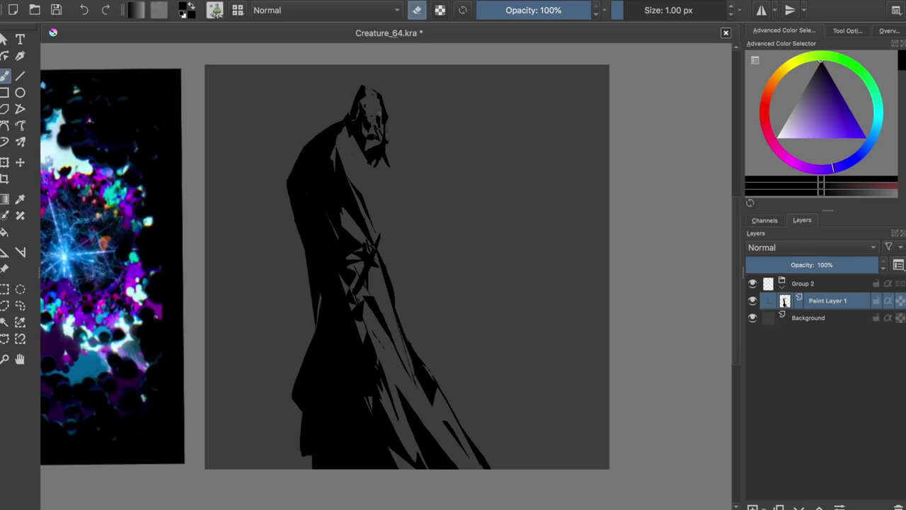
mouse_move(342, 132)
mouse_down()
mouse_move(371, 181)
mouse_move(347, 197)
mouse_up()
drag(395, 162, 383, 251)
drag(388, 186, 379, 268)
- Switch to the eraser and save the blocked-in silhouette with Ctrl+S
key(e)
key(e)
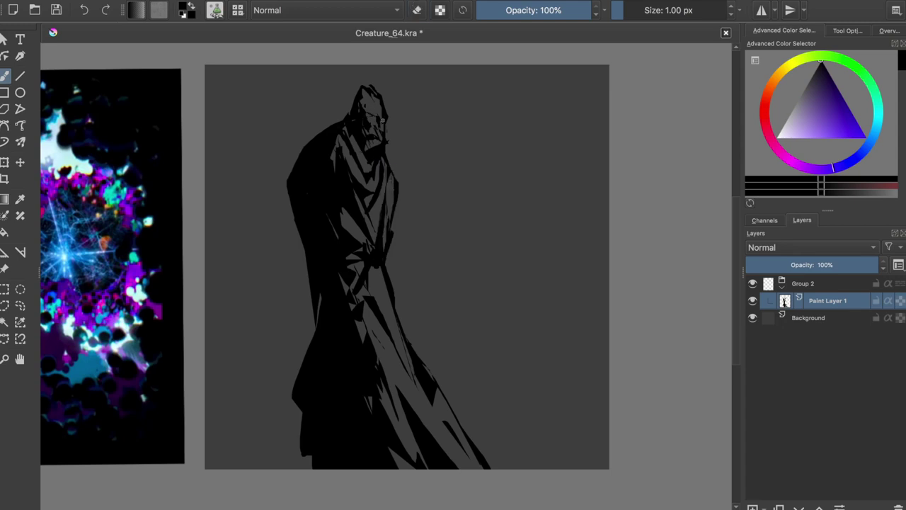
key(e)
key(e)
key(e)
key(e)
key(e)
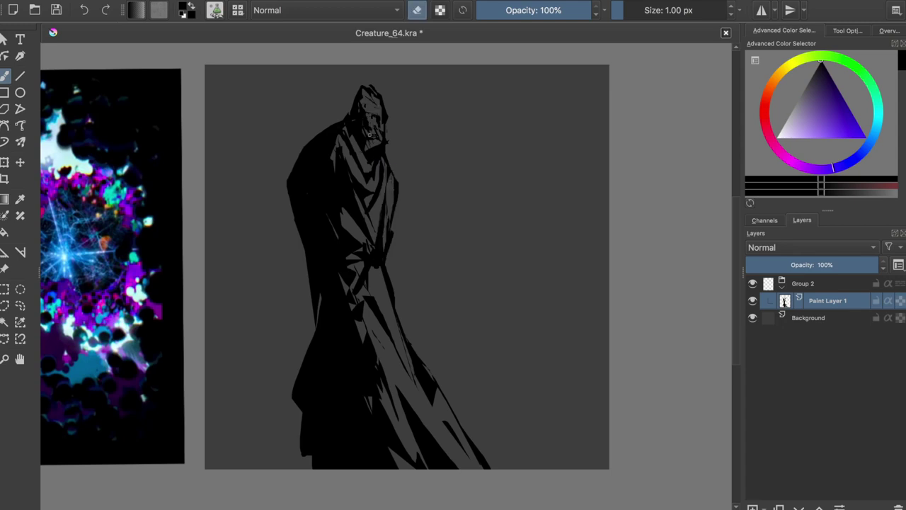
key(e)
key(e)
key(e)
key(ctrl+s)
- Sweep the coat's raised collar and left side down into one broad shape
drag(312, 171, 284, 360)
key(ctrl+z)
drag(322, 117, 305, 333)
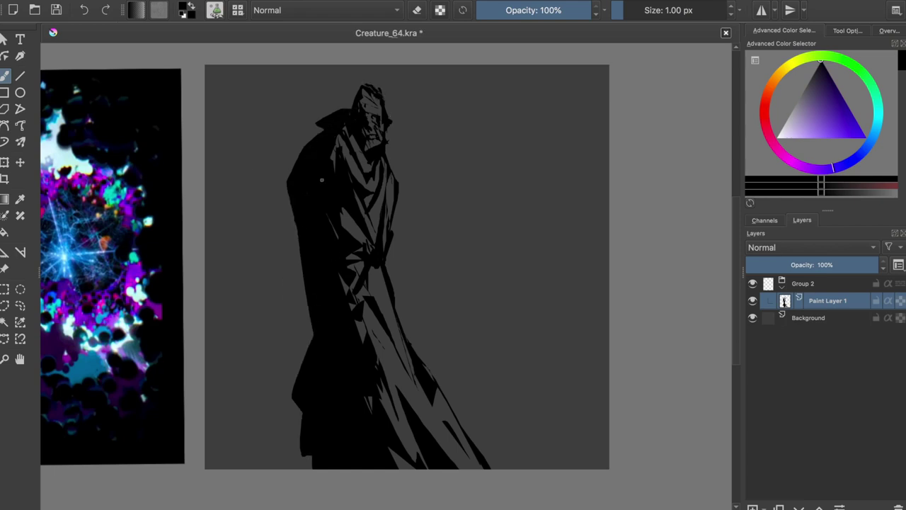
drag(322, 180, 286, 330)
drag(307, 269, 306, 468)
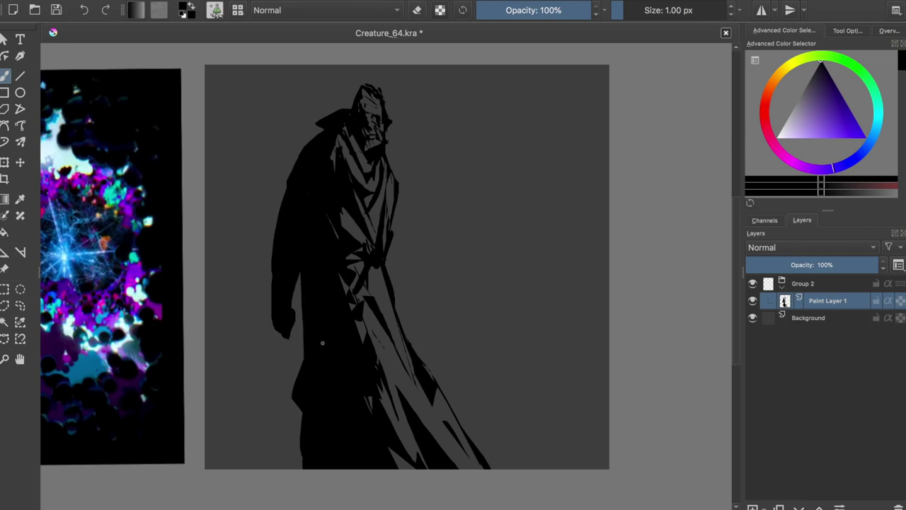
drag(287, 276, 325, 467)
- Extend the coat to the bottom-left and trim the cloak tail into a folded flap
drag(375, 269, 440, 409)
key(e)
drag(398, 383, 386, 293)
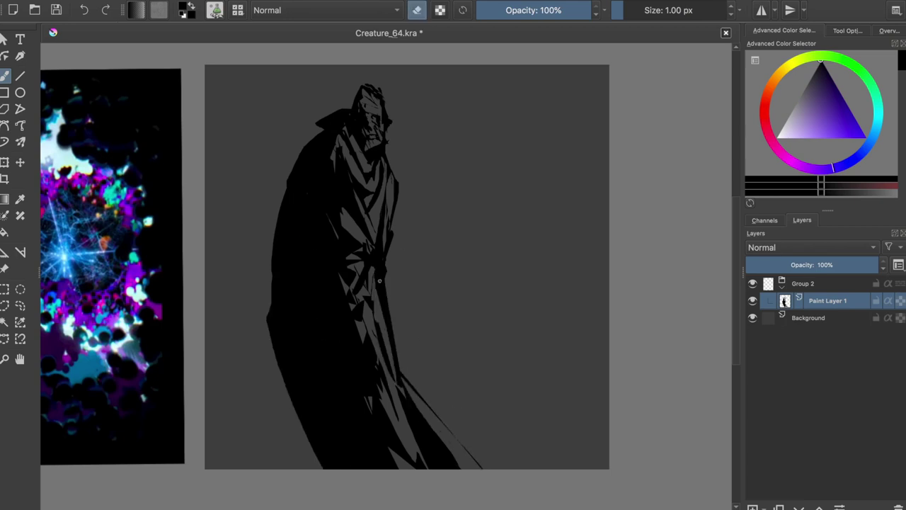
key(e)
drag(290, 305, 233, 468)
key(e)
mouse_move(418, 390)
mouse_down()
mouse_move(531, 463)
mouse_move(418, 431)
mouse_move(510, 414)
mouse_up()
key(e)
- Darken the lower coat, paint a hanging right sleeve, and rework the lower cloak folds
key(e)
drag(520, 382, 527, 468)
key(e)
drag(482, 397, 535, 432)
drag(425, 467, 366, 399)
drag(395, 207, 435, 393)
key(e)
mouse_move(400, 365)
mouse_down()
mouse_move(510, 467)
mouse_move(482, 453)
mouse_up()
key(e)
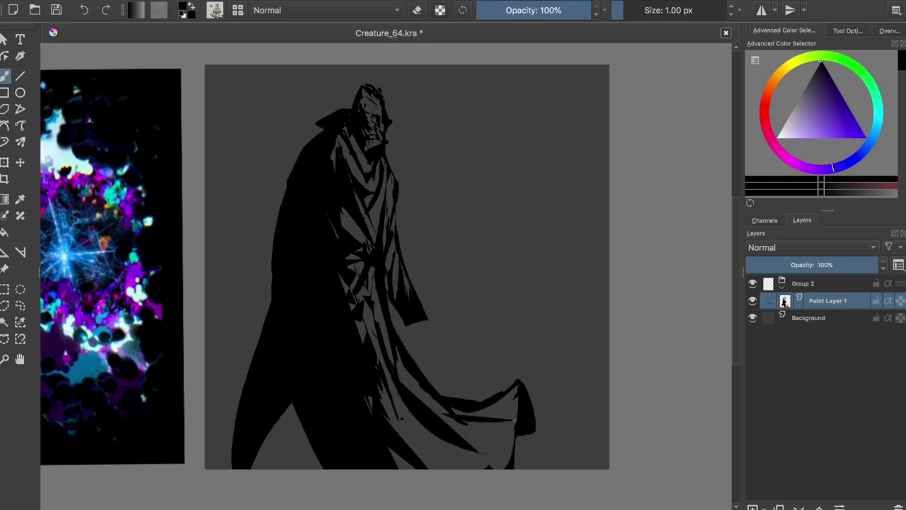
drag(389, 385, 441, 457)
- Refine light streaks in the lower cloak folds, checking the drawing in mirrored view
key(e)
drag(492, 424, 514, 457)
key(e)
drag(517, 402, 500, 464)
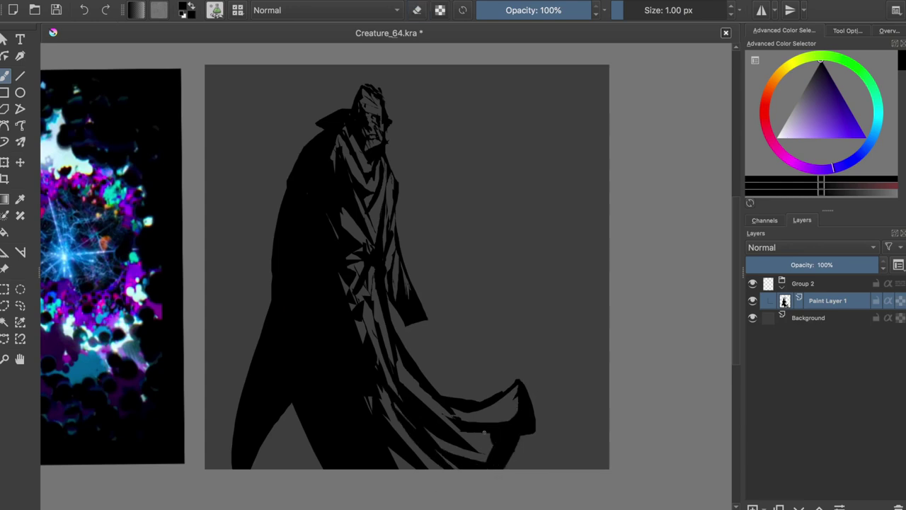
key(e)
drag(443, 428, 514, 429)
key(e)
drag(424, 397, 481, 432)
- Paint sweeping folds and ragged tendrils into the cloak's lower-right tail
key(e)
drag(467, 382, 397, 346)
key(m)
key(m)
key(e)
drag(446, 424, 537, 385)
key(ctrl+z)
drag(438, 397, 535, 386)
mouse_move(523, 382)
mouse_down()
mouse_move(449, 422)
mouse_move(542, 457)
mouse_up()
key(e)
drag(425, 400, 485, 450)
key(e)
drag(446, 425, 510, 396)
key(e)
key(e)
key(e)
mouse_move(460, 457)
mouse_down()
mouse_move(507, 442)
mouse_move(475, 443)
mouse_up()
key(e)
drag(425, 400, 467, 382)
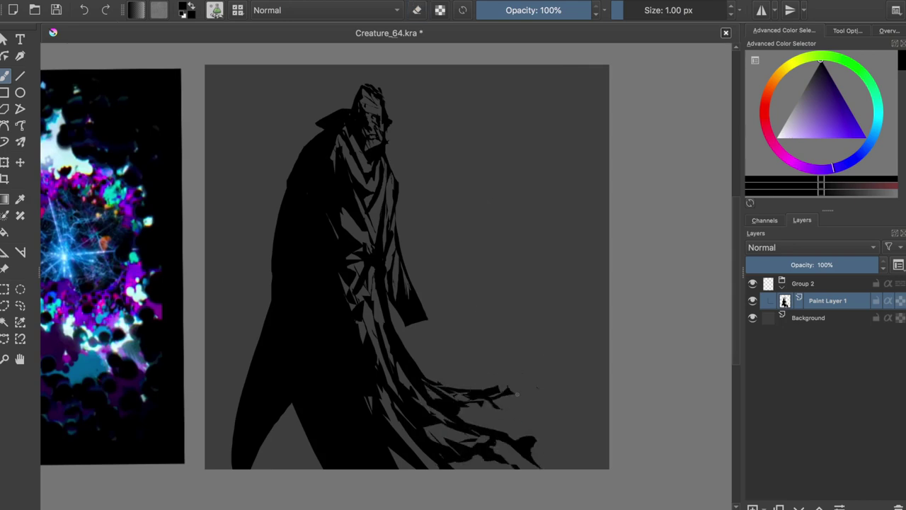
- Repaint folds and erase light creases in the middle of the cloak
key(e)
drag(338, 269, 333, 322)
key(e)
mouse_move(319, 204)
mouse_down()
mouse_move(330, 298)
mouse_move(351, 364)
mouse_up()
- Paint a clenched hand at the sleeve's end and long hair strands from the head
key(e)
key(e)
mouse_move(422, 315)
mouse_down()
mouse_move(408, 338)
mouse_move(434, 344)
mouse_up()
key(e)
key(e)
key(e)
key(e)
key(e)
key(e)
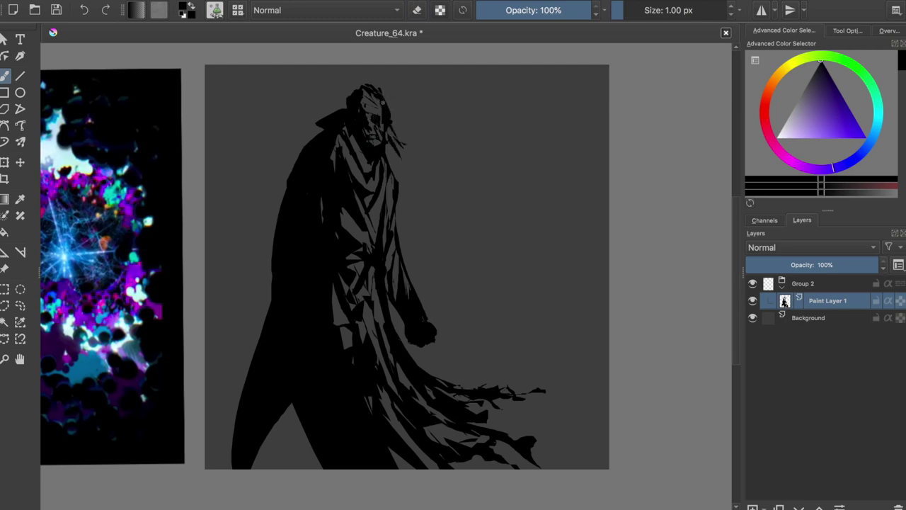
drag(383, 98, 417, 166)
mouse_move(401, 134)
mouse_down()
mouse_move(427, 173)
mouse_move(423, 161)
mouse_up()
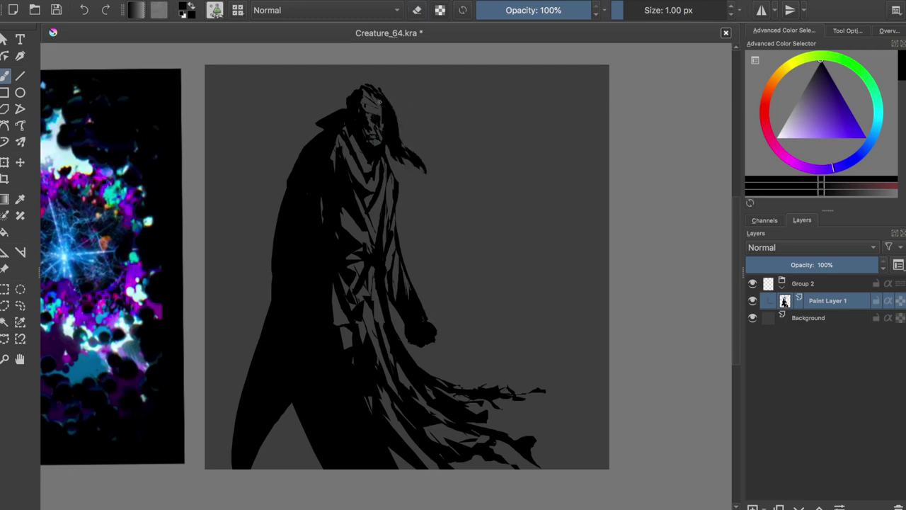
- Pick black and paint strokes down the coat's right side, checking in mirrored view
ctrl+click(415, 135)
key(m)
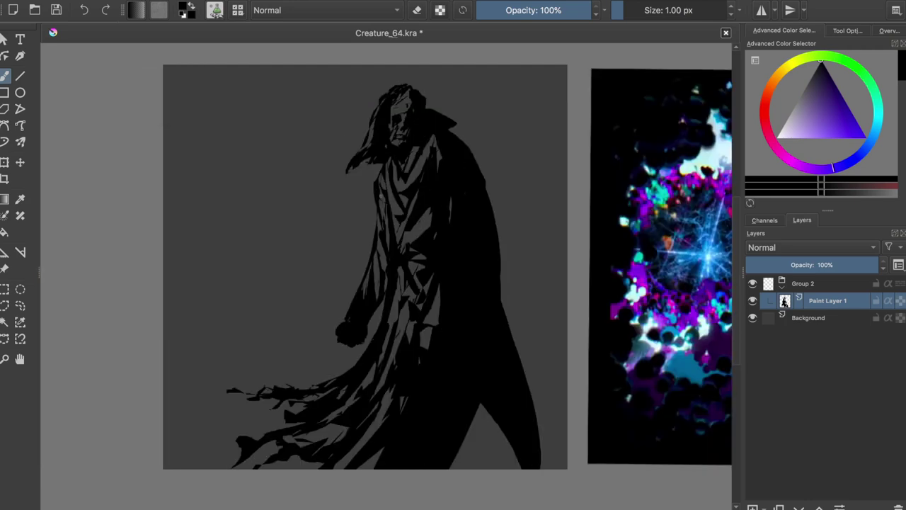
drag(452, 205, 439, 294)
drag(456, 189, 459, 241)
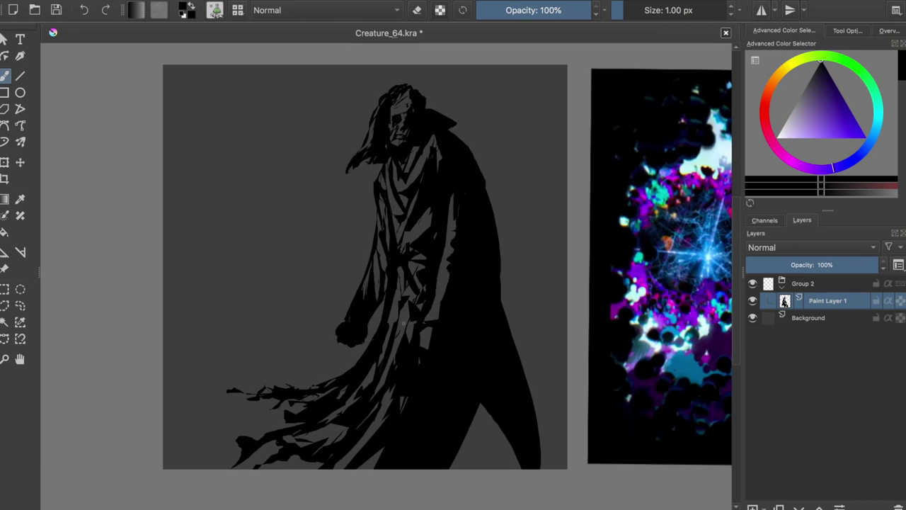
key(m)
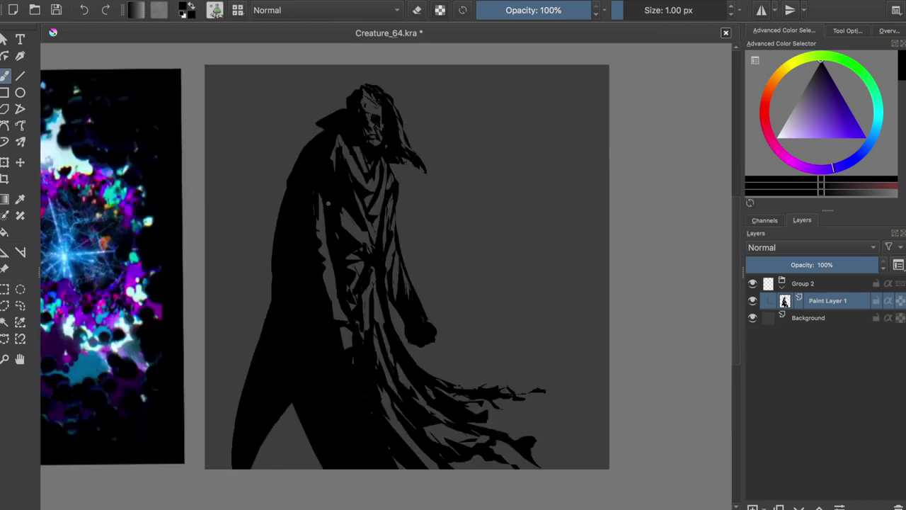
key(e)
key(e)
- Paint the axe handle across the fist and the axe head at its end
drag(499, 316, 359, 353)
drag(511, 304, 488, 354)
key(m)
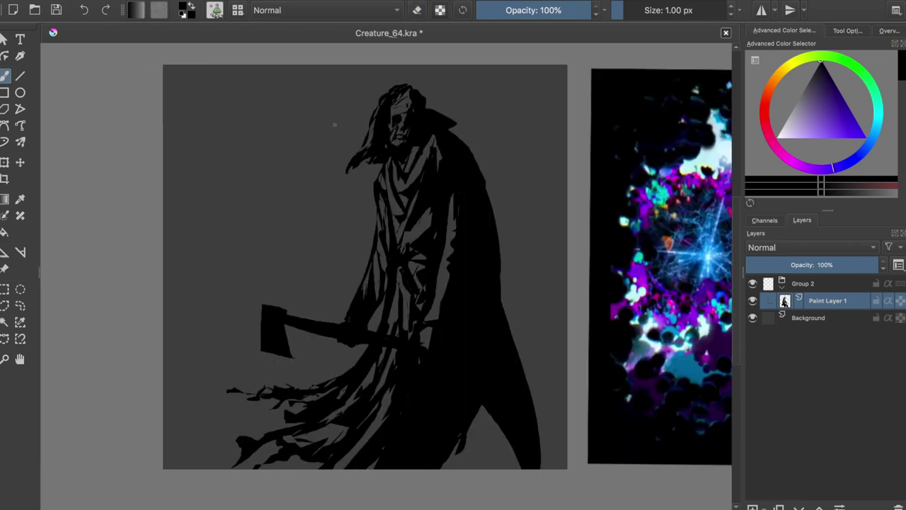
key(e)
- Touch up the figure's eye and save the painting
key(e)
key(e)
key(e)
drag(387, 119, 399, 97)
key(e)
key(e)
key(e)
key(e)
key(m)
key(ctrl+s)
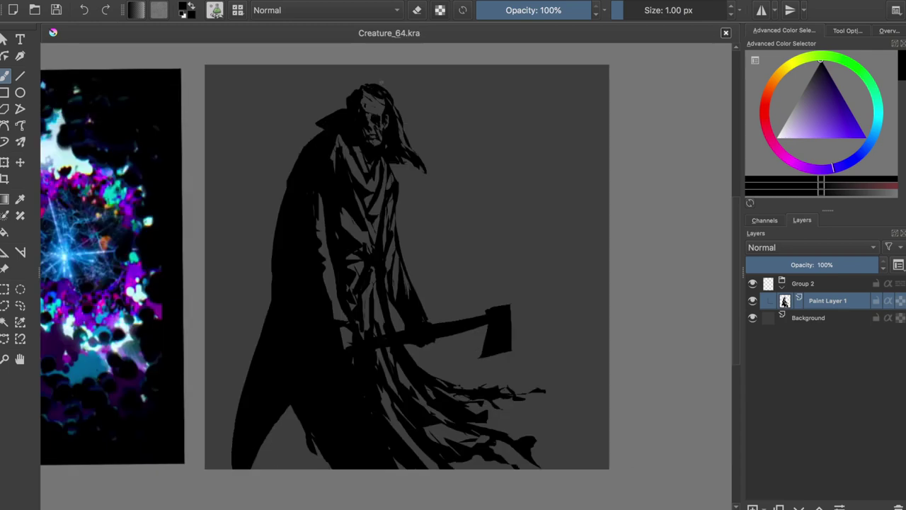
key(e)
- Erase a small notch near the axe
drag(459, 359, 418, 386)
key(e)
key(e)
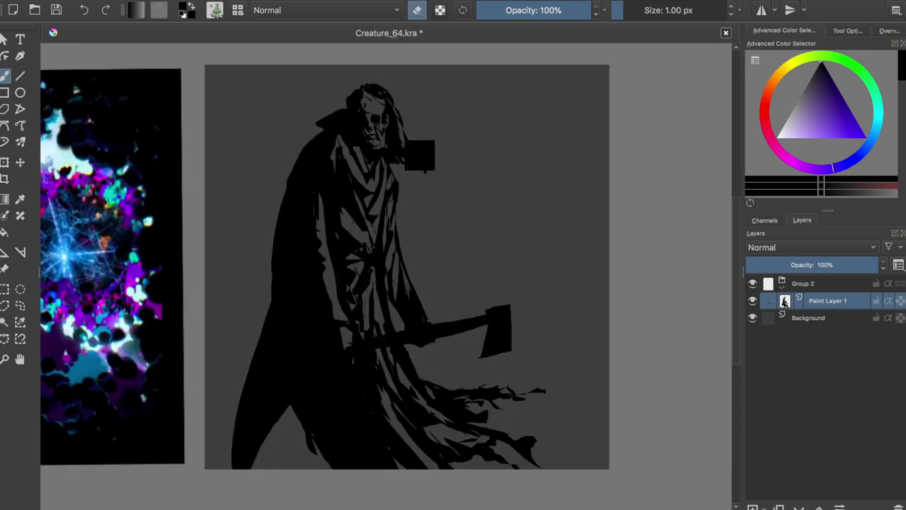
key(e)
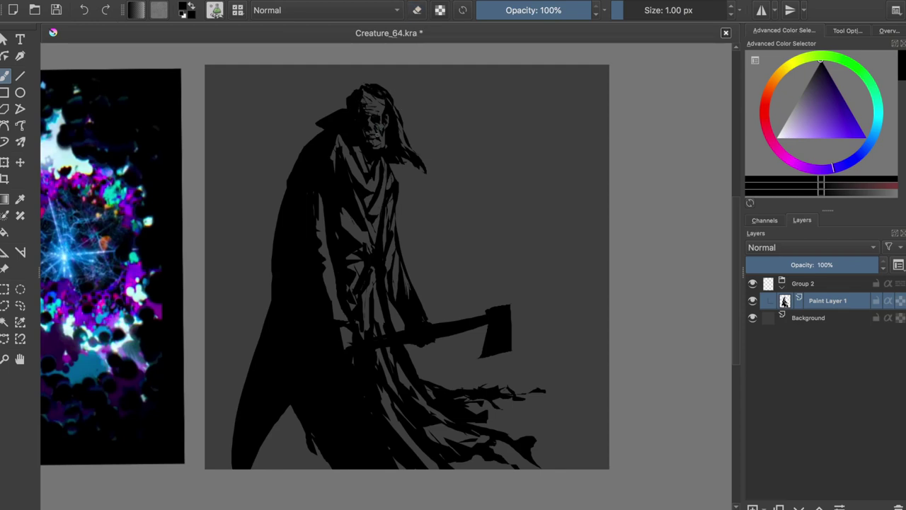
scroll(373, 142, up, 3)
key(e)
key(e)
key(e)
key(e)
- Add dark details on the face and hair left of it, then save
drag(363, 160, 367, 163)
key(e)
key(e)
key(e)
key(e)
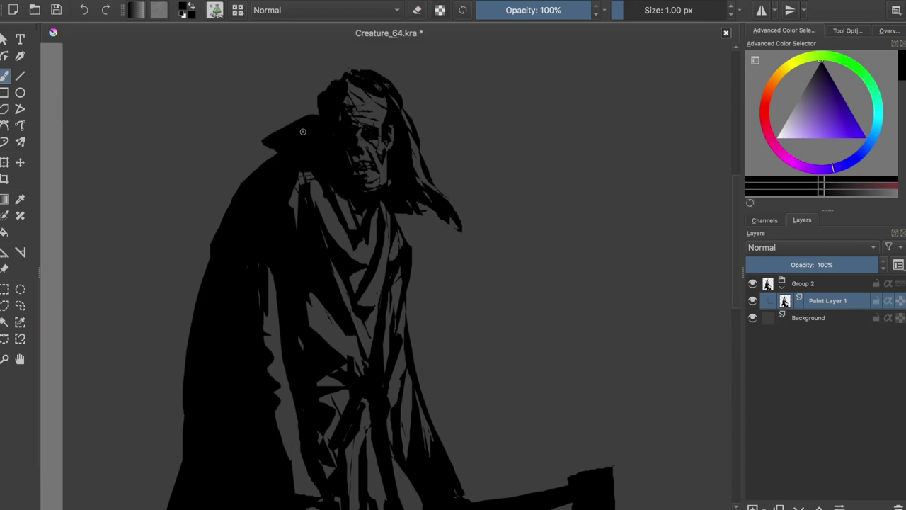
key(m)
key(minus)
key(minus)
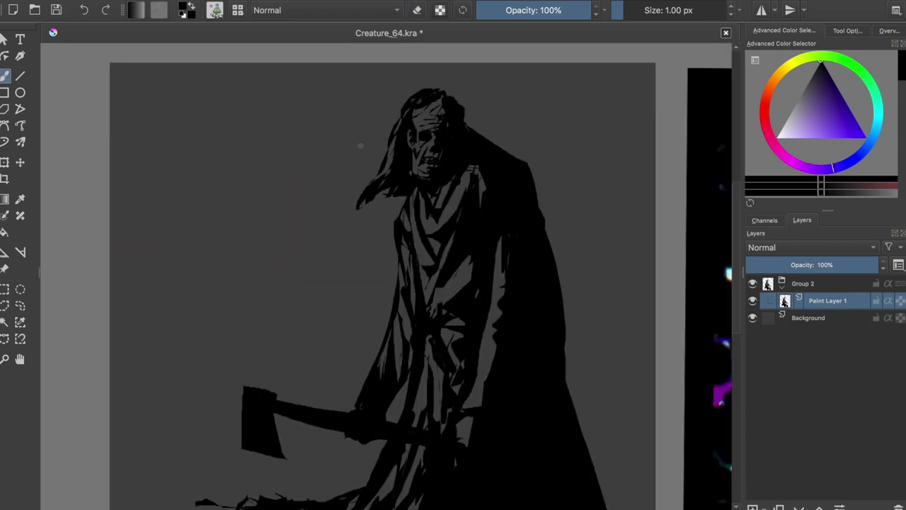
drag(391, 196, 382, 203)
key(ctrl+s)
key(m)
key(minus)
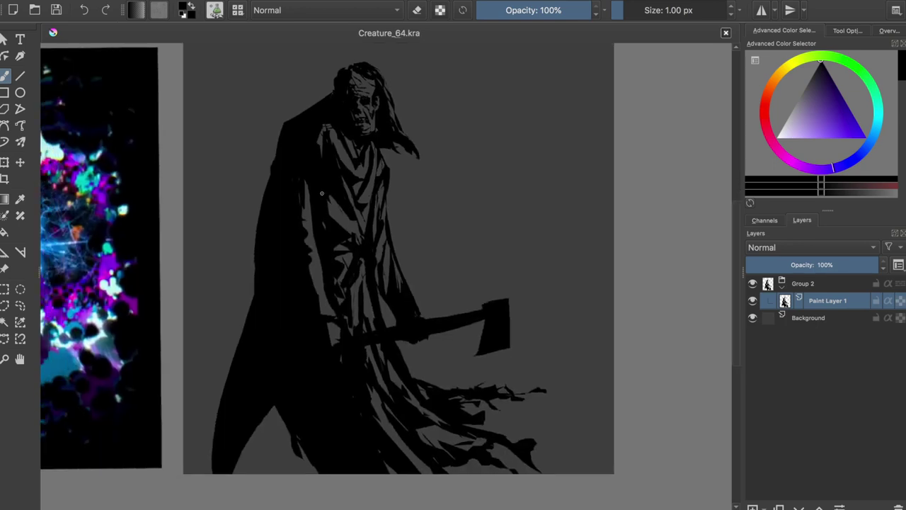
- Erase the shirt's black fill back to grey and shade folds on it
drag(388, 286, 383, 244)
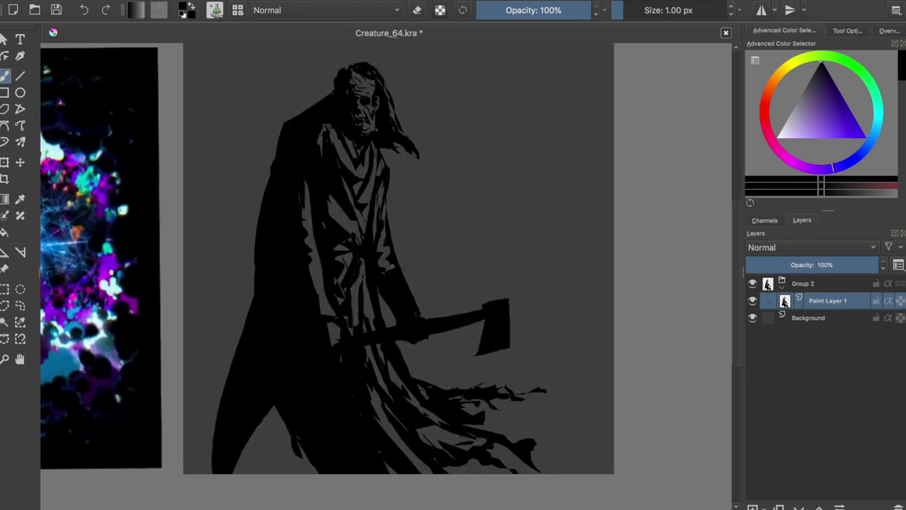
key(e)
mouse_move(354, 213)
mouse_down()
mouse_move(358, 153)
mouse_move(326, 212)
mouse_up()
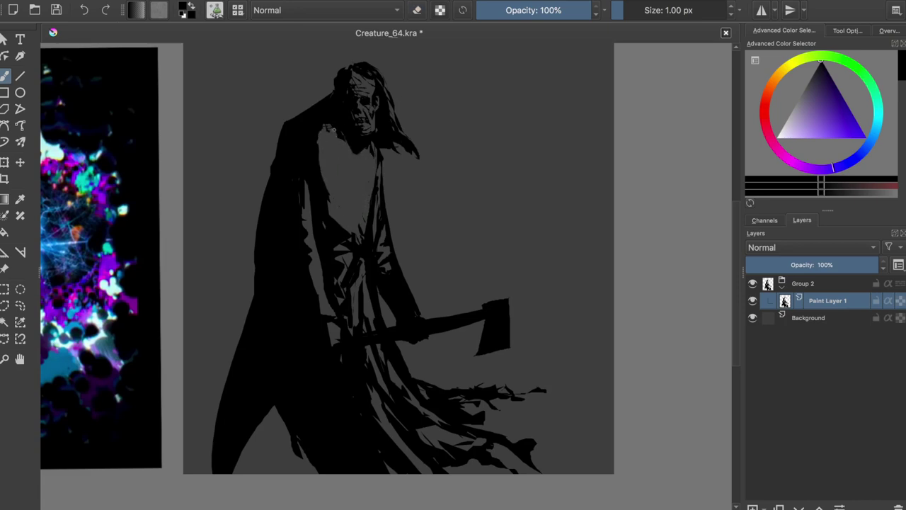
drag(347, 172, 337, 142)
drag(358, 199, 367, 143)
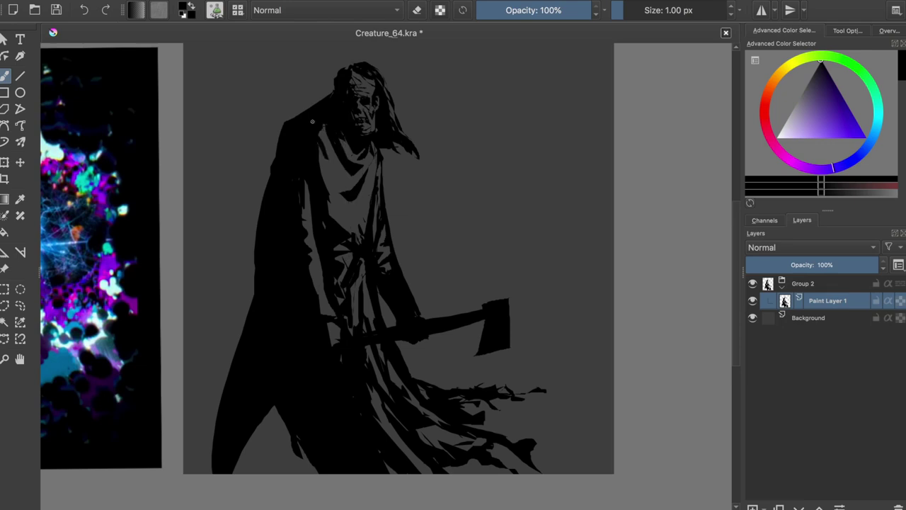
key(e)
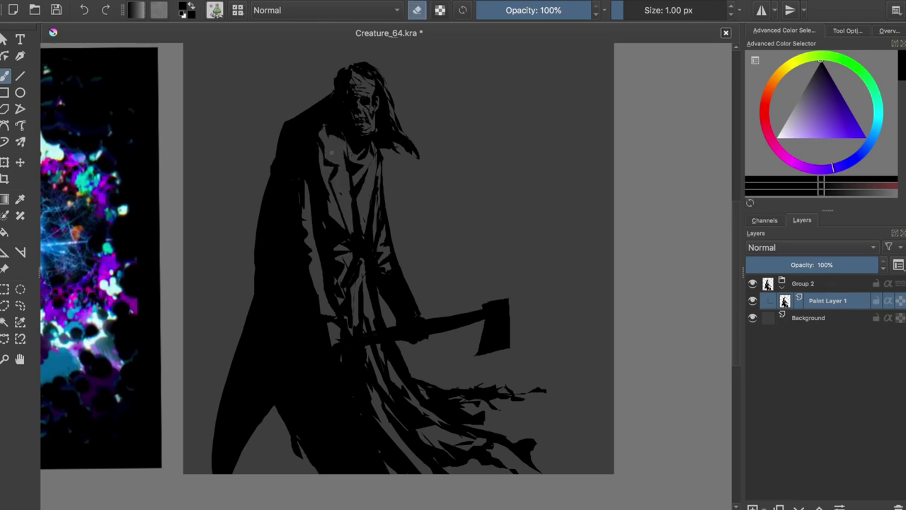
key(e)
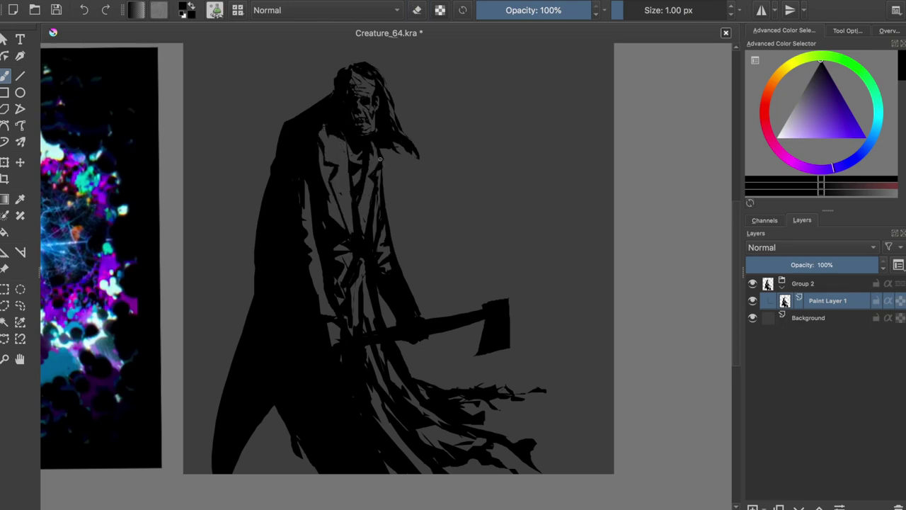
- Darken the collar below the face and cut thin fold lines into the drapery
key(m)
key(m)
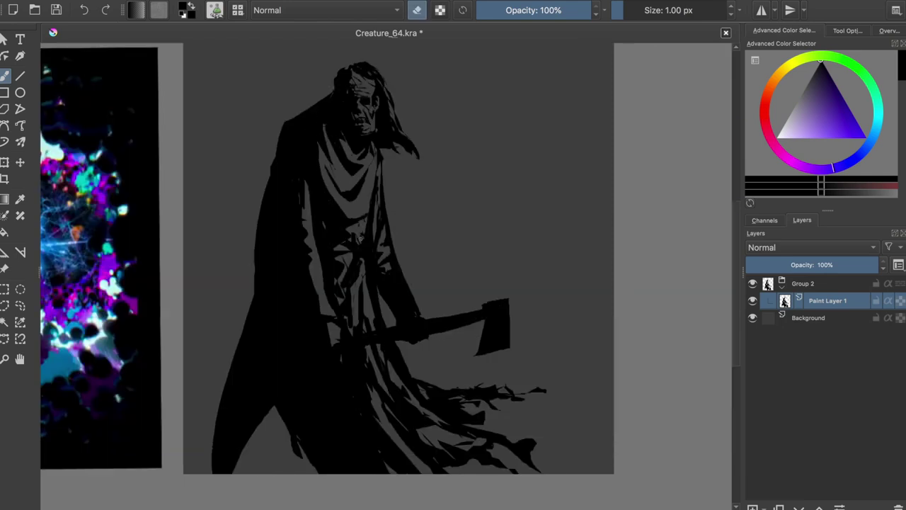
drag(333, 153, 349, 173)
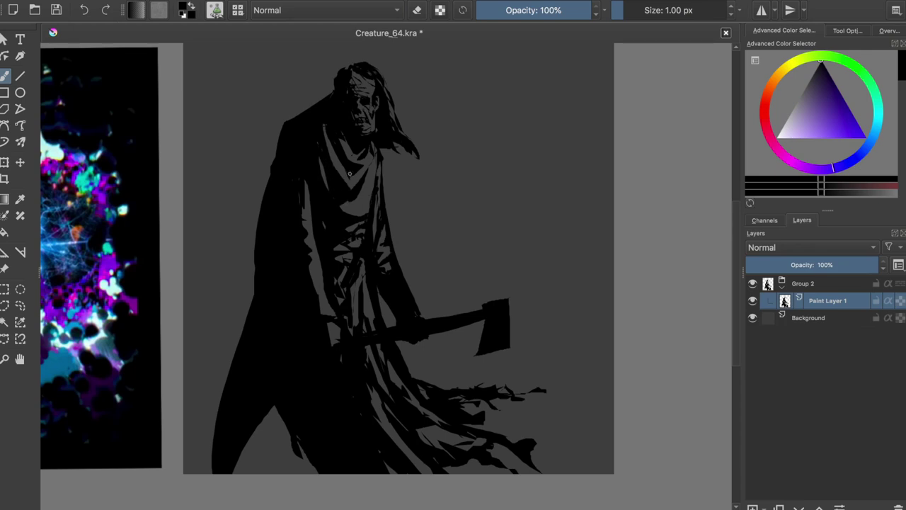
key(e)
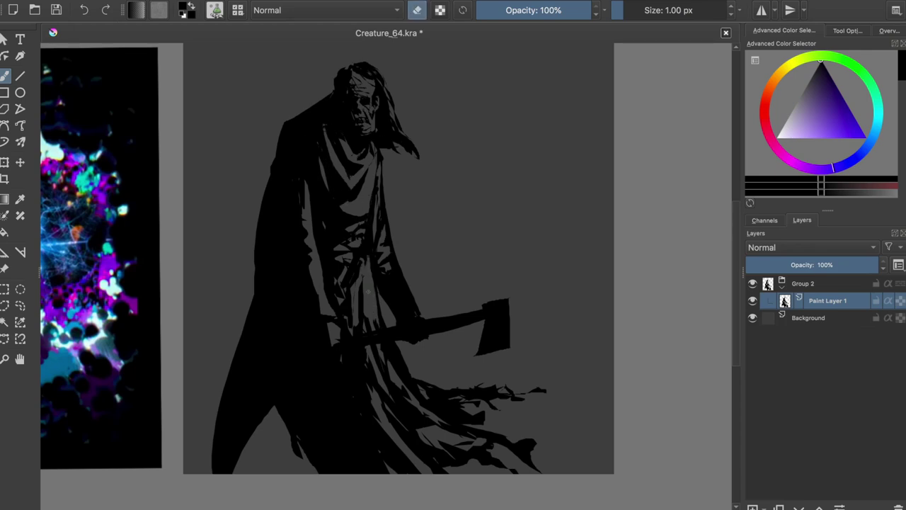
drag(368, 292, 388, 357)
key(e)
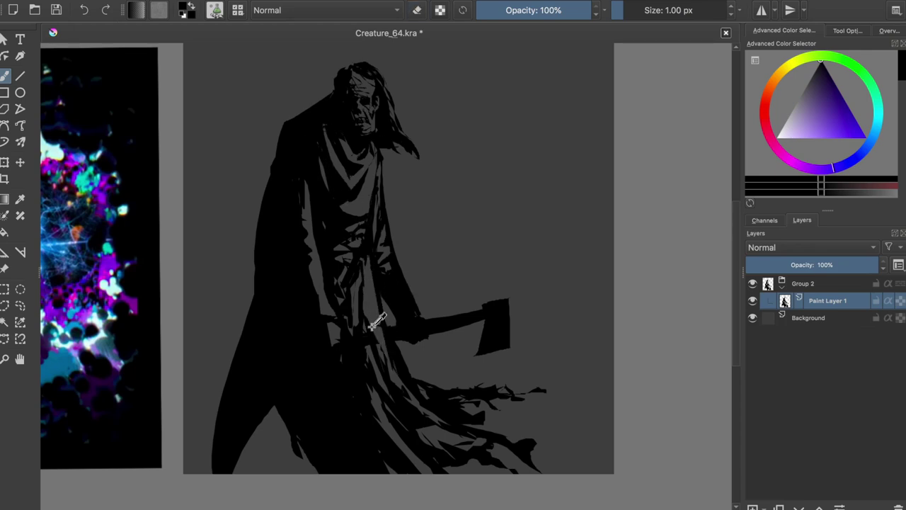
- Fill the drapery folds dark, carve lighter fold lines through them, and save
drag(365, 296, 345, 263)
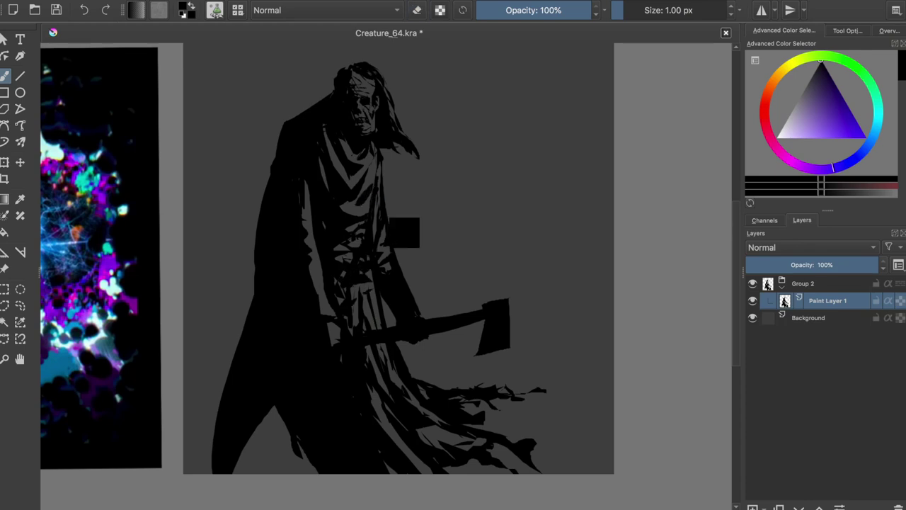
key(e)
drag(366, 211, 362, 283)
key(e)
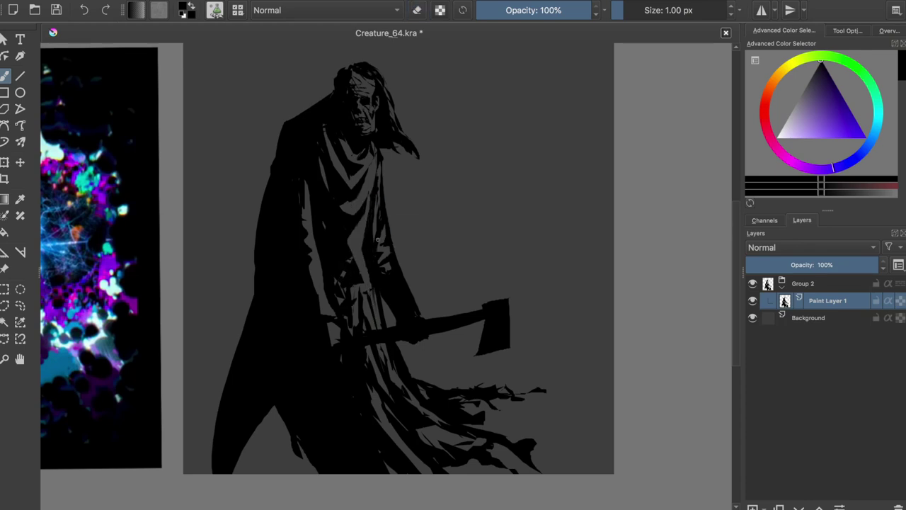
key(m)
key(ctrl+s)
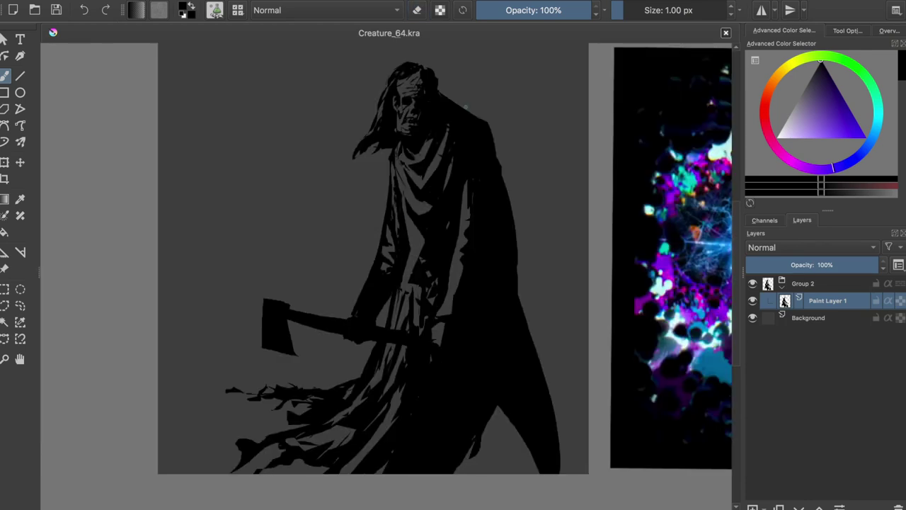
key(m)
key(e)
key(e)
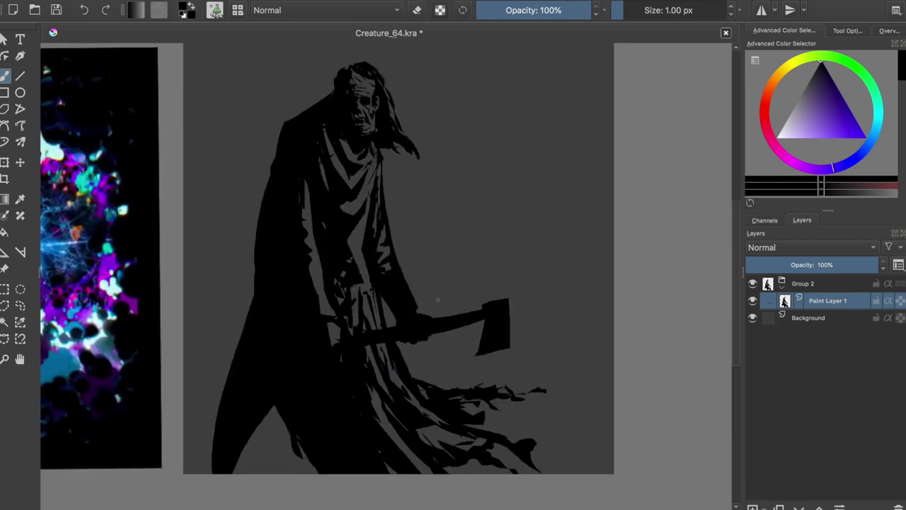
- Erase a grey gap into the lower robe, reshape it, and add dark vertical folds
key(e)
mouse_move(371, 294)
mouse_down()
mouse_move(366, 326)
mouse_move(384, 314)
mouse_move(391, 372)
mouse_move(432, 418)
mouse_up()
key(e)
key(e)
drag(394, 364, 442, 414)
mouse_move(350, 299)
mouse_down()
mouse_move(359, 252)
mouse_move(337, 301)
mouse_up()
key(e)
drag(361, 247, 362, 361)
mouse_move(372, 286)
mouse_down()
mouse_move(383, 337)
mouse_move(369, 278)
mouse_up()
- Cut the robe's lower right into a diagonal edge and paint a leg reaching the canvas bottom
key(m)
key(ctrl+s)
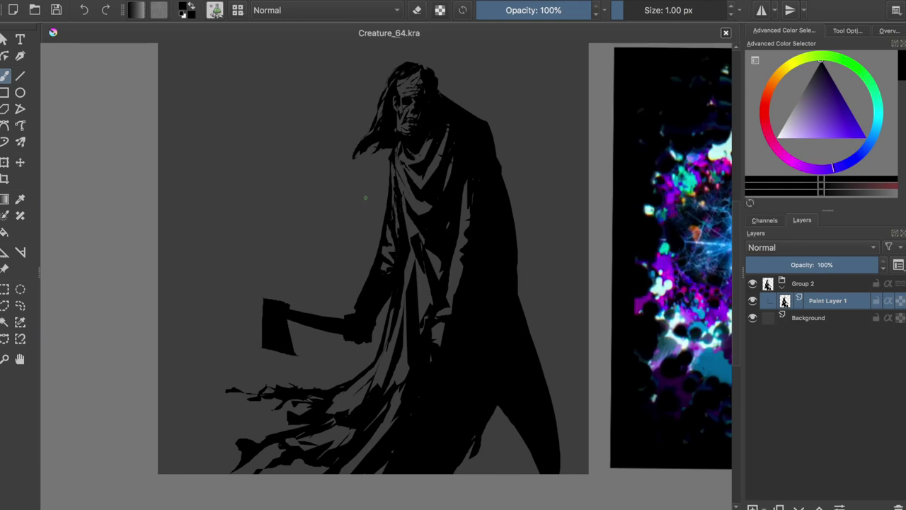
key(e)
drag(533, 328, 541, 464)
drag(524, 312, 425, 460)
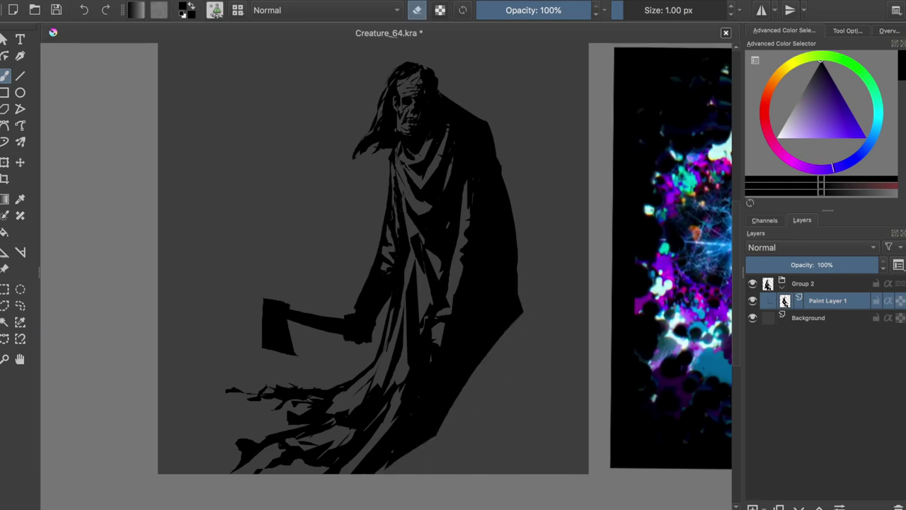
key(e)
drag(536, 304, 573, 470)
drag(503, 315, 545, 470)
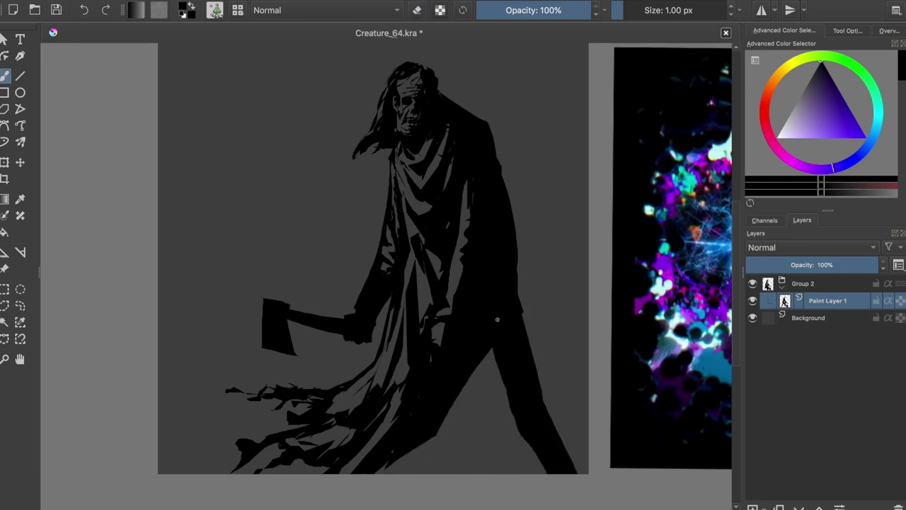
drag(553, 418, 566, 456)
- Extend and thicken the left leg down to the canvas bottom
key(e)
key(m)
key(e)
drag(241, 315, 234, 393)
drag(269, 351, 354, 471)
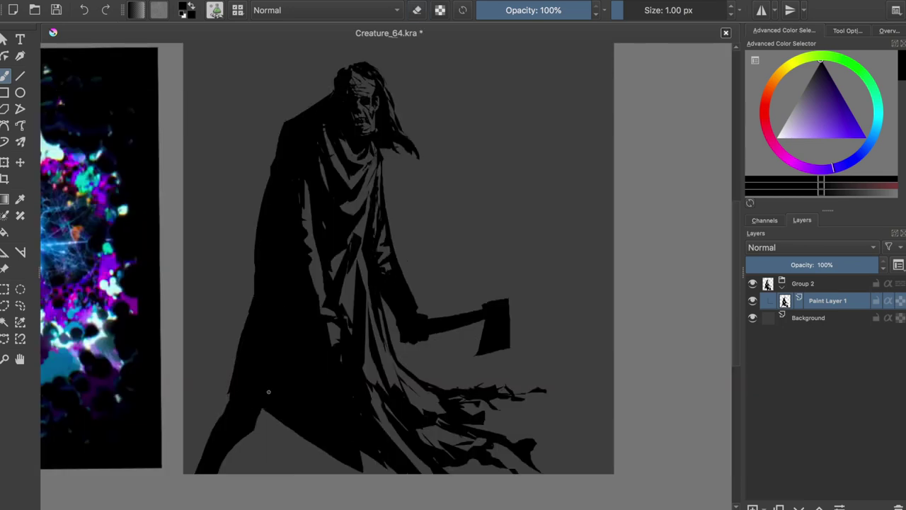
drag(298, 429, 354, 472)
- Erase the ragged cloth tail at bottom right and clean up the lower legs
key(e)
drag(329, 360, 385, 471)
key(e)
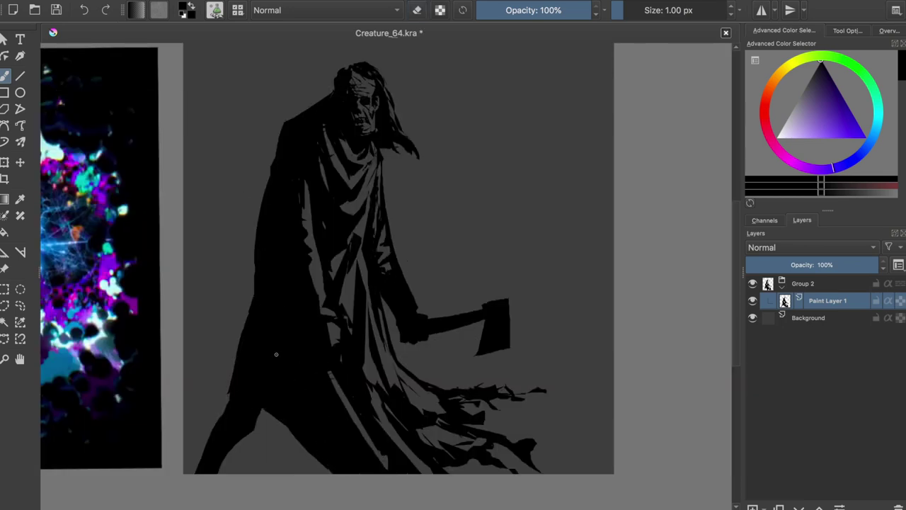
key(e)
drag(538, 389, 425, 468)
key(e)
drag(326, 425, 276, 471)
key(e)
drag(297, 443, 283, 471)
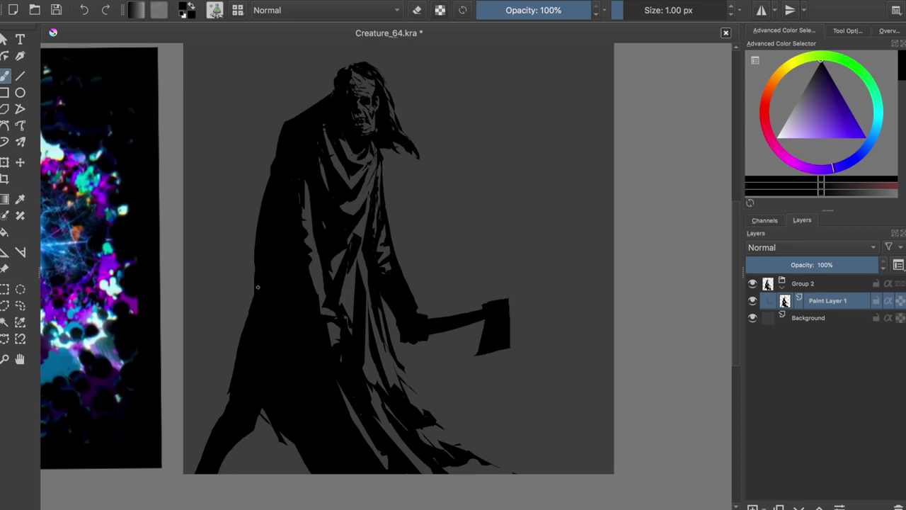
- Repaint the coat's left edge outward, then undo the last two strokes
drag(258, 287, 283, 116)
drag(272, 159, 242, 377)
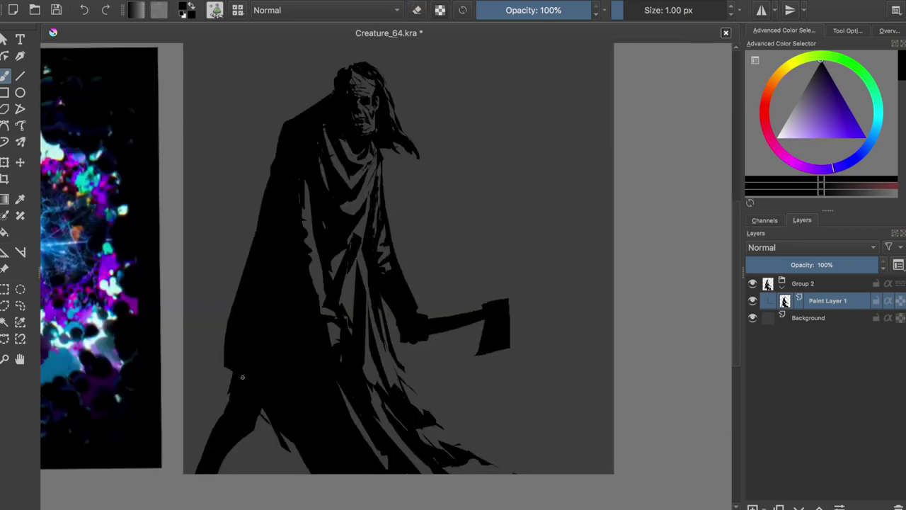
key(ctrl+z)
key(ctrl+z)
key(ctrl+z)
key(ctrl+z)
key(ctrl+z)
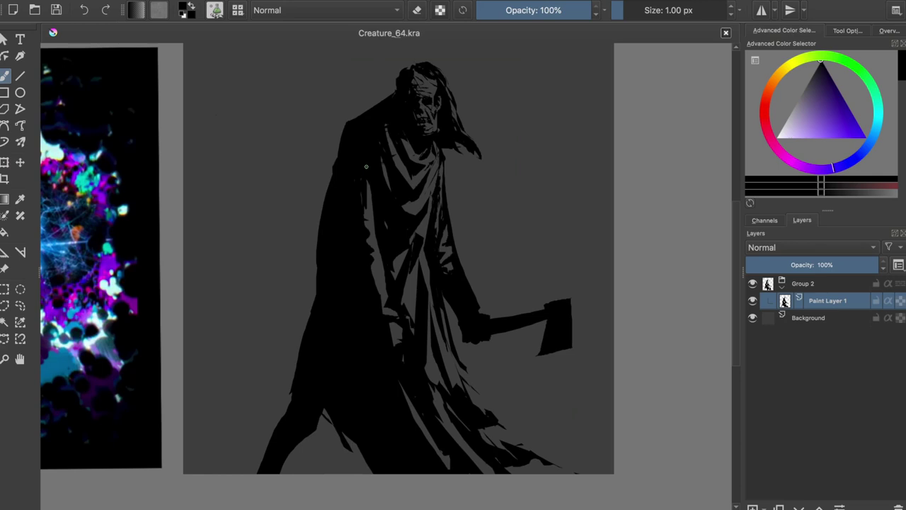
key(ctrl+z)
- Lift the axe onto new Paint Layer 3 and place it level across the hands
key(Insert)
drag(475, 294, 445, 294)
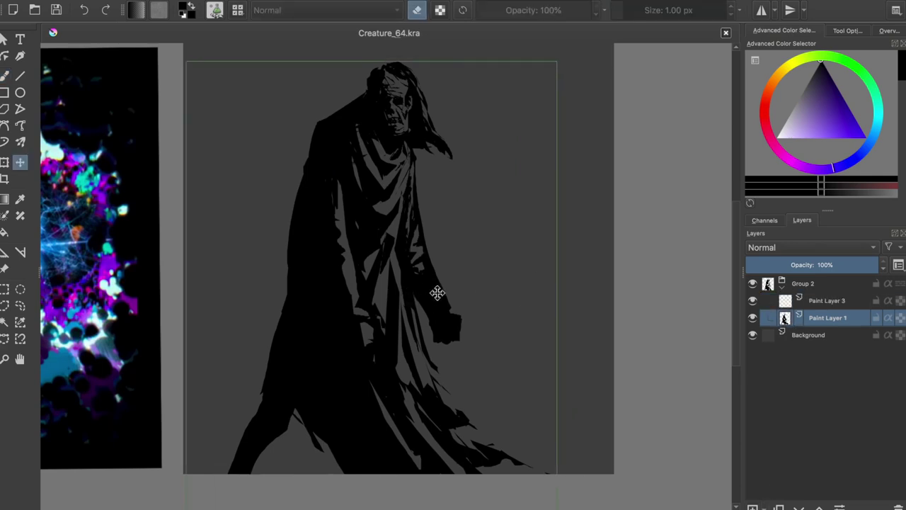
drag(361, 328, 510, 331)
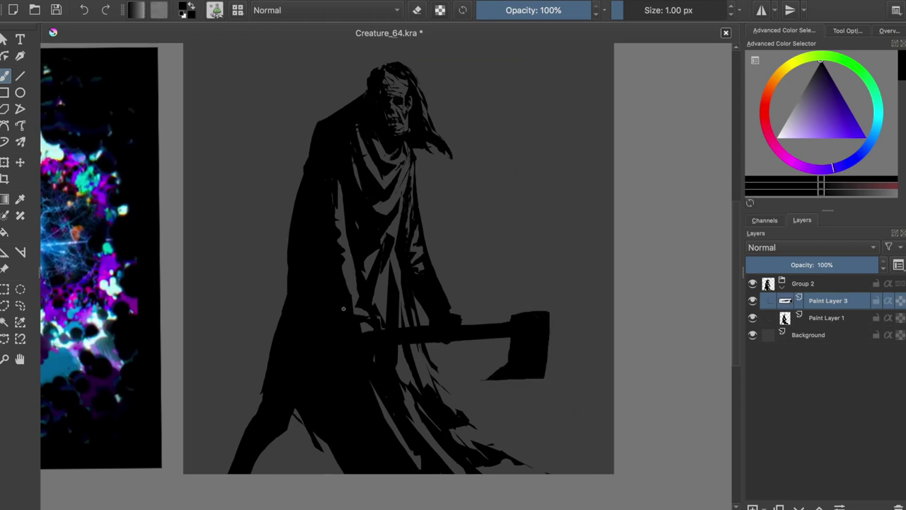
key(t)
- Return to Paint Layer 1 and reshape the coat's left edge with dark strokes
key(b)
key(Page_Down)
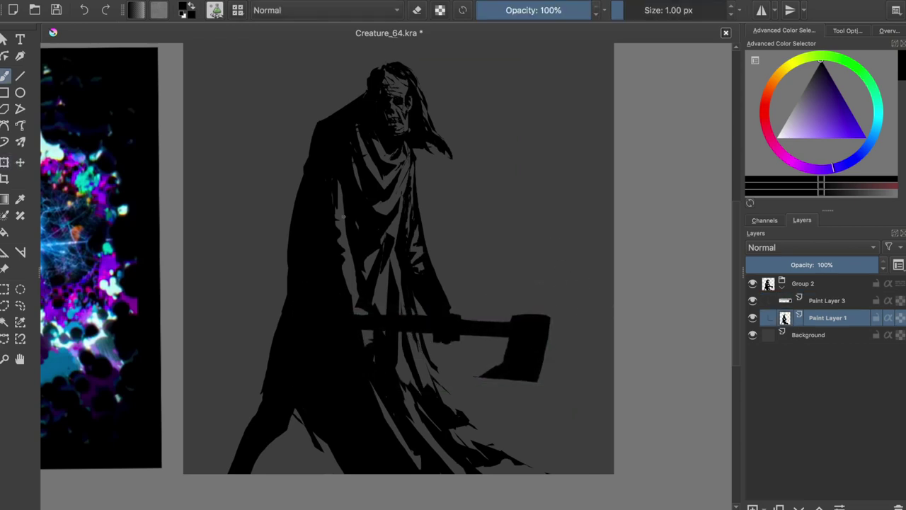
drag(354, 201, 347, 276)
drag(312, 163, 273, 318)
- Paint a bent arm along the coat's left side, checking it in mirrored view
drag(305, 170, 265, 326)
key(m)
key(m)
key(ctrl+z)
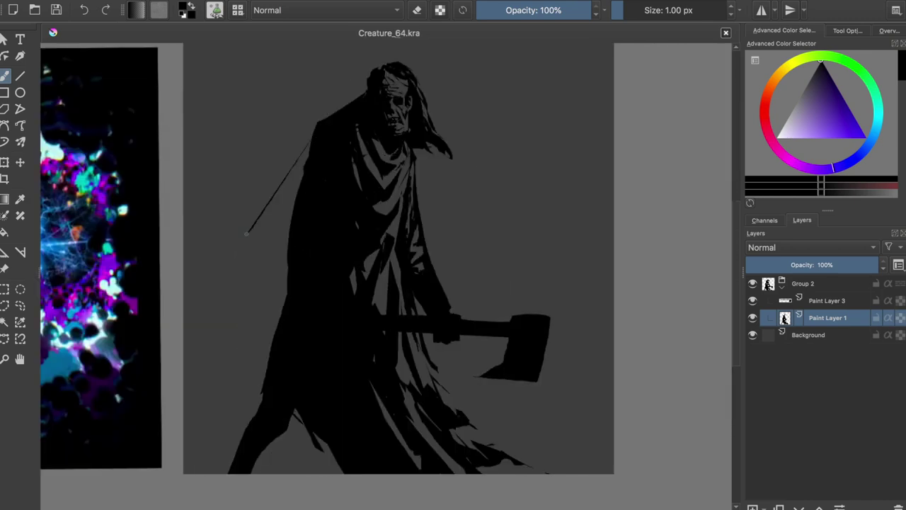
drag(251, 229, 305, 163)
drag(326, 117, 308, 149)
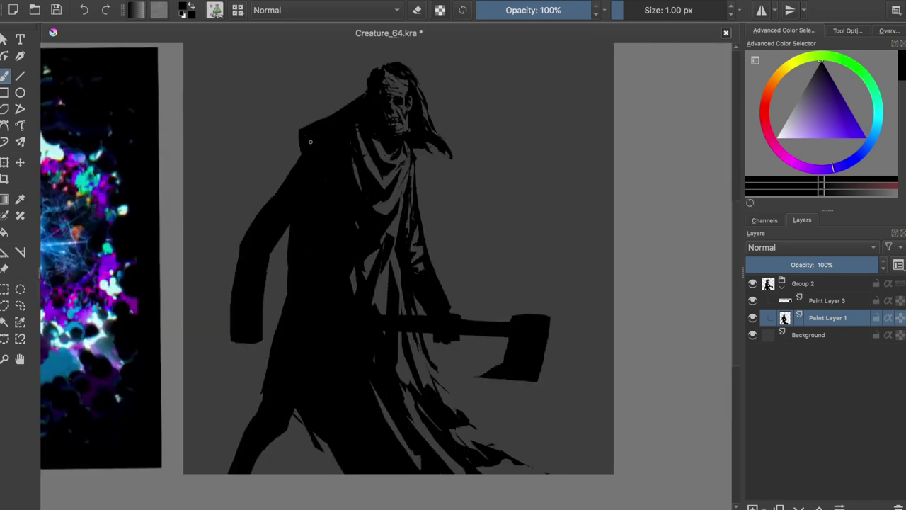
key(m)
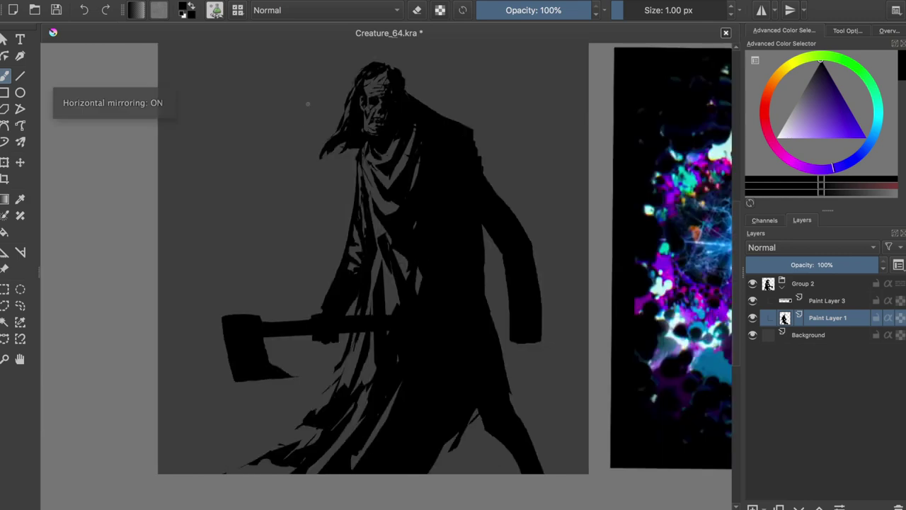
- Rework the coat's right edge and save the painting
key(e)
drag(482, 210, 502, 248)
key(e)
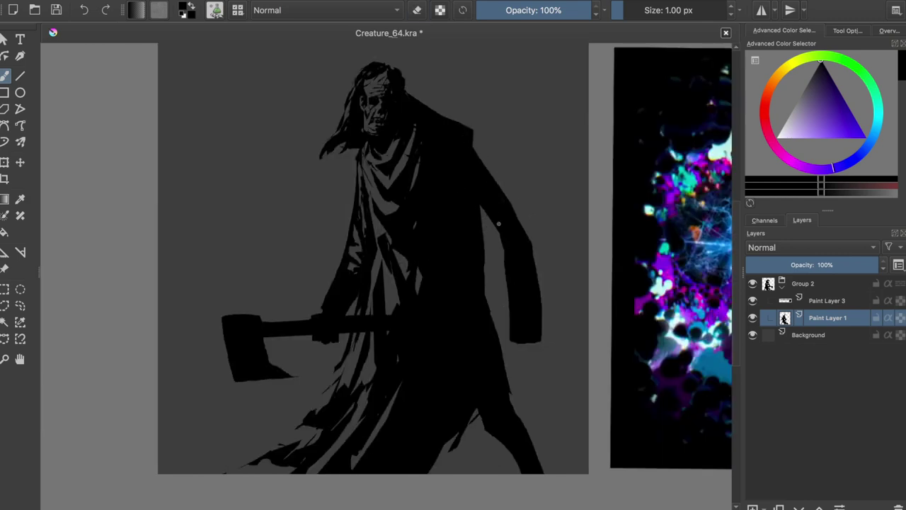
key(ctrl+s)
key(m)
key(ctrl+s)
- Paint the clenched hand at the end of the trailing arm
drag(422, 220, 428, 252)
key(e)
key(e)
drag(241, 343, 259, 369)
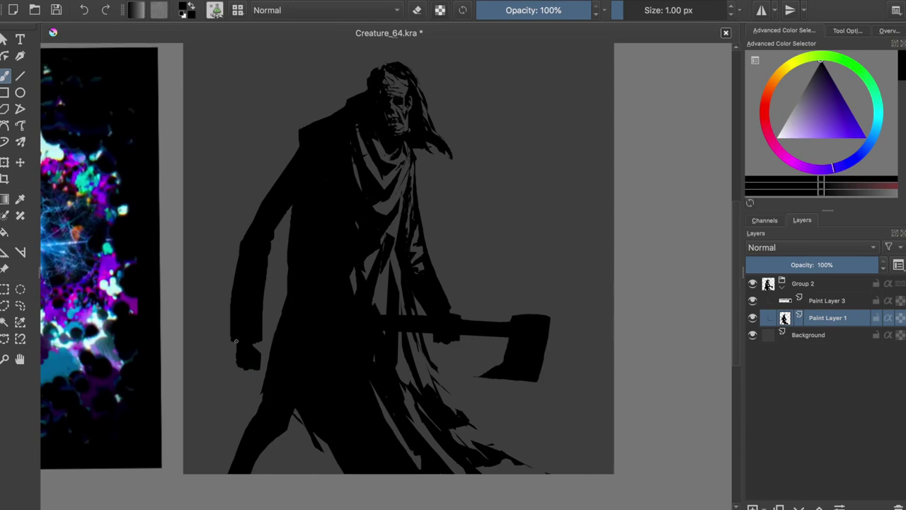
key(e)
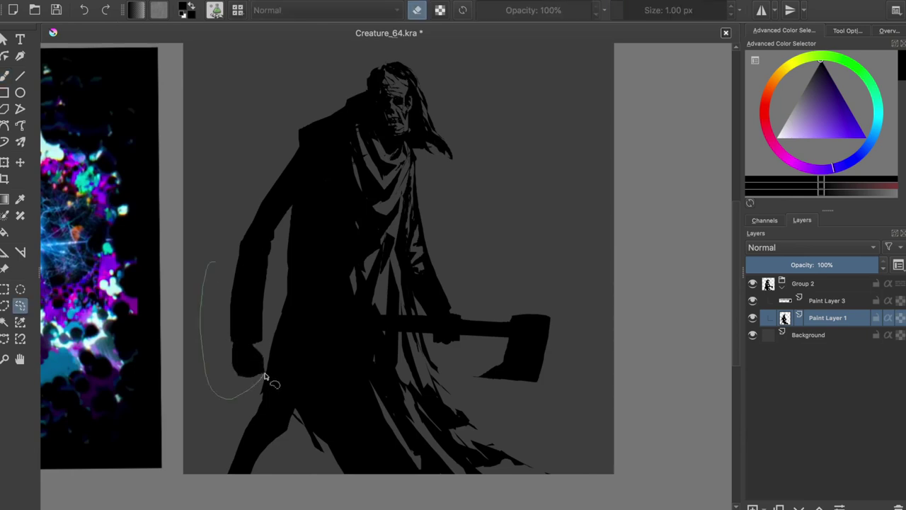
- Undo the recent hand strokes and rotate the axe on Paint Layer 3
key(ctrl+z)
key(Page_Up)
key(ctrl+t)
drag(486, 283, 521, 242)
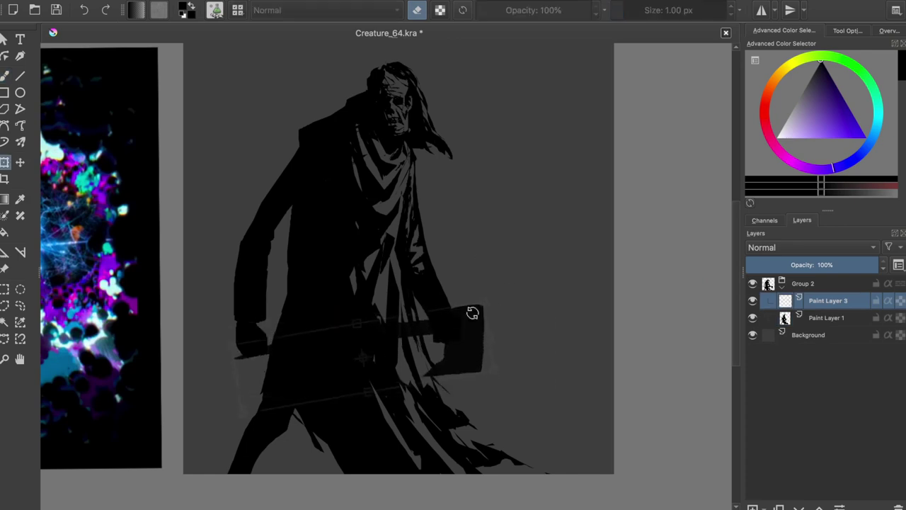
key(b)
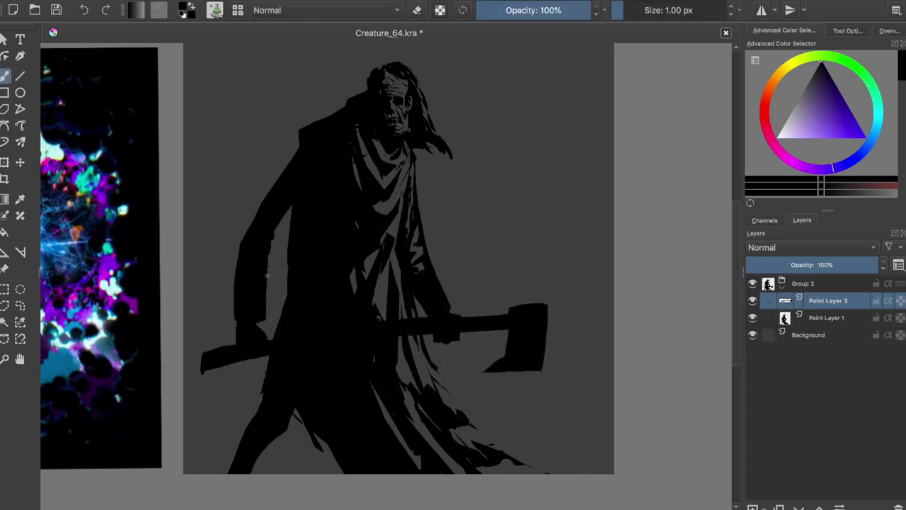
- Select the area around the arm on the figure's layer and transform it
click(814, 317)
key(ctrl+r)
drag(210, 252, 276, 393)
key(ctrl+t)
key(b)
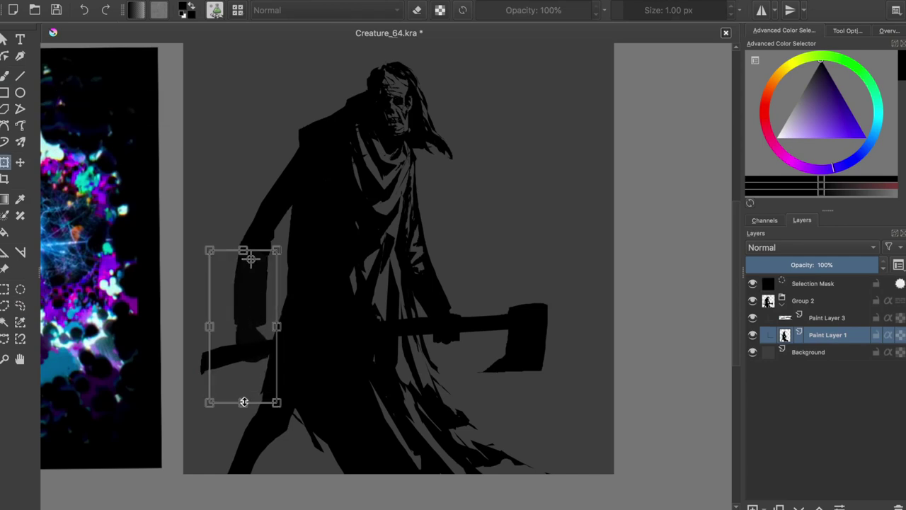
key(ctrl+shift+a)
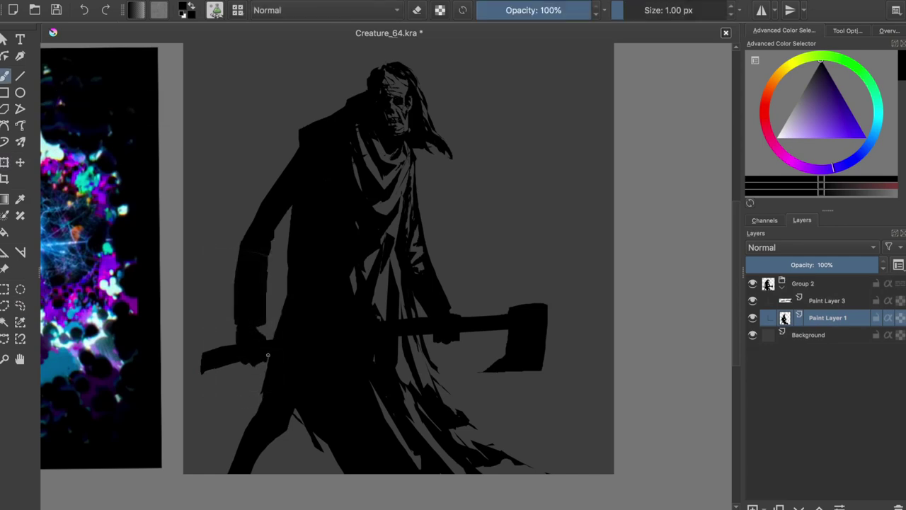
key(m)
key(m)
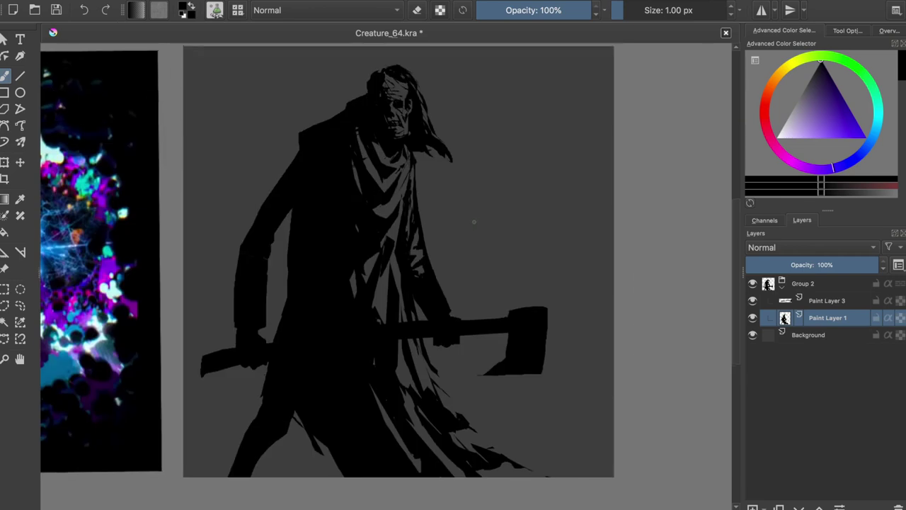
- Squeeze the axe narrower on its layer, then return to the figure's layer
click(836, 301)
key(ctrl+t)
key(Escape)
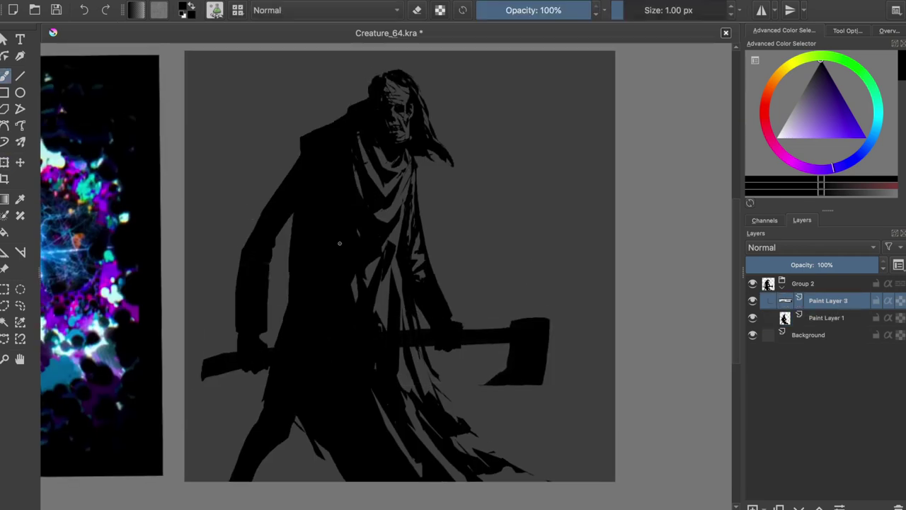
key(ctrl+t)
mouse_move(555, 327)
mouse_down()
mouse_move(502, 326)
mouse_move(496, 344)
mouse_up()
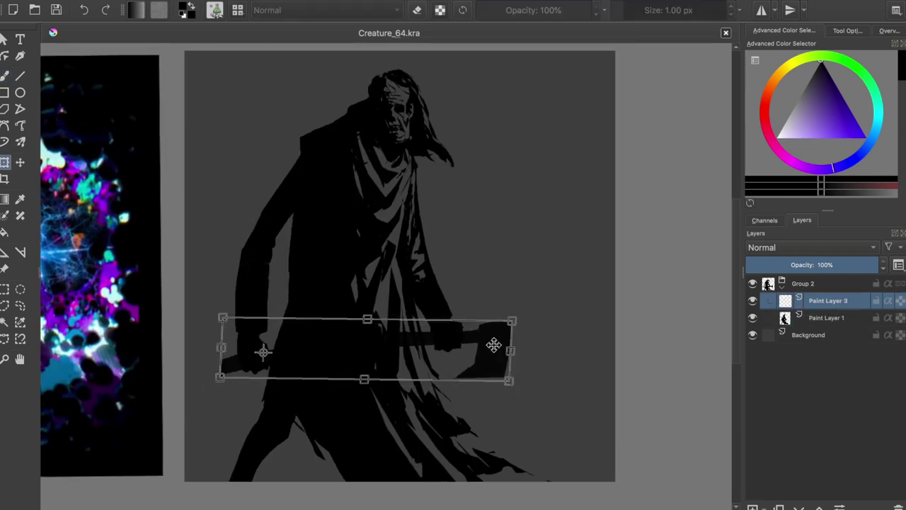
key(Return)
key(b)
key(Page_Down)
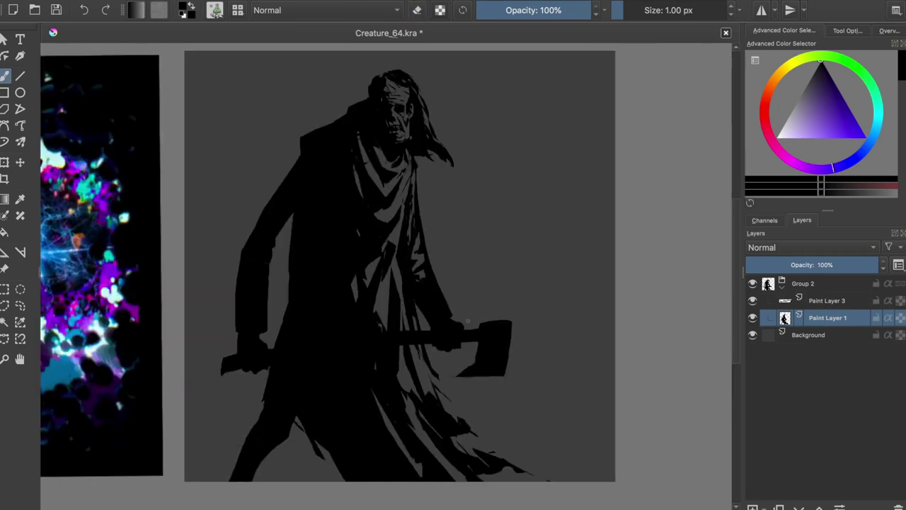
- Freehand-select the figure's left arm and move it up and left
key(e)
key(ctrl+r)
mouse_move(263, 138)
mouse_down()
mouse_move(273, 370)
mouse_move(264, 139)
mouse_up()
key(t)
mouse_move(325, 266)
mouse_down()
mouse_move(283, 236)
mouse_move(309, 164)
mouse_up()
- Copy the selected arm onto its own new layer and rotate it down
key(b)
key(ctrl+c)
key(ctrl+v)
key(ctrl+t)
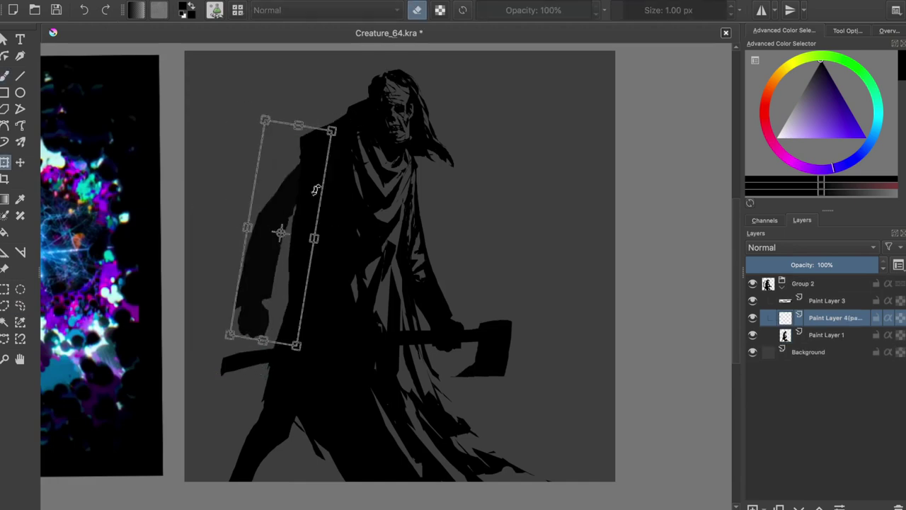
key(Return)
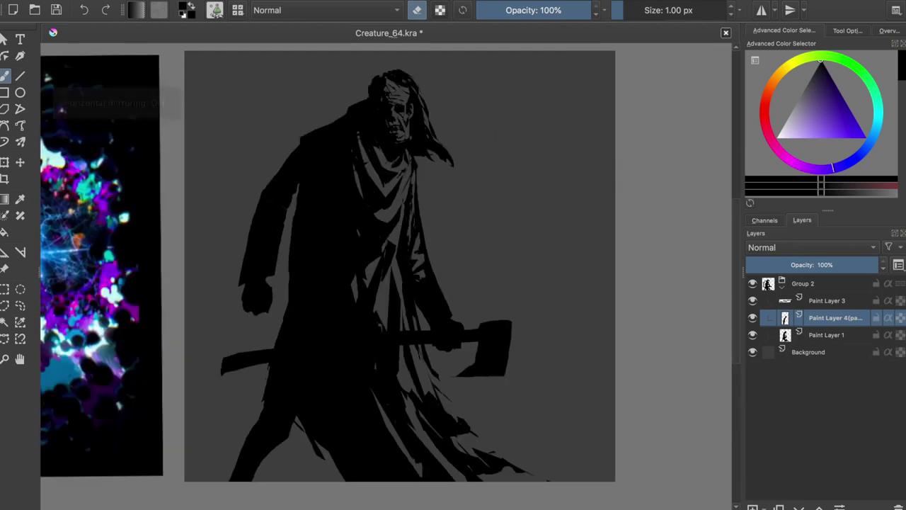
- Rotate the axe level so it sits across both hands
key(Page_Down)
drag(418, 183, 416, 186)
key(t)
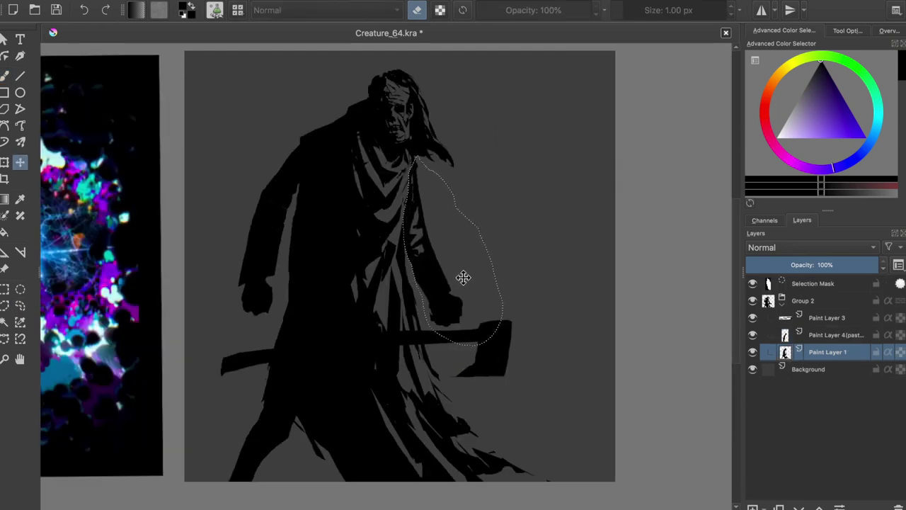
key(ctrl+shift+a)
key(Page_Up)
key(Page_Up)
key(ctrl+t)
drag(517, 311, 500, 356)
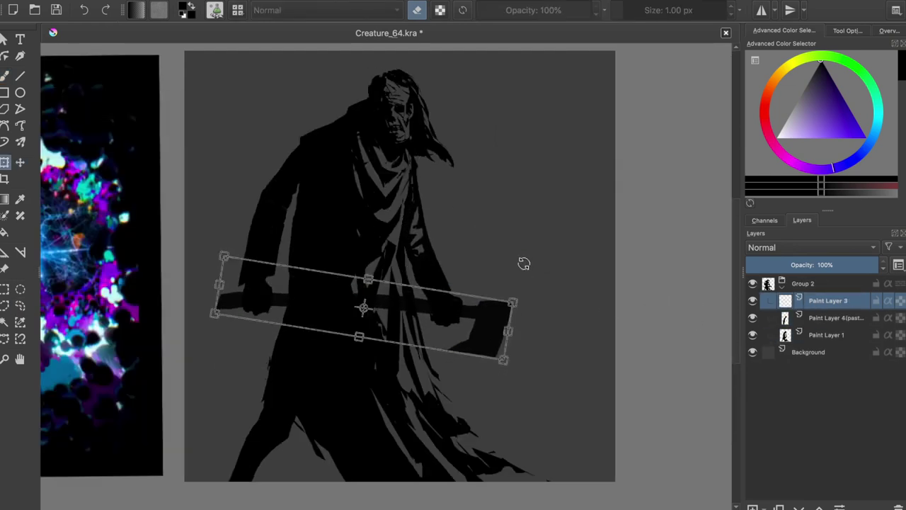
key(Return)
key(b)
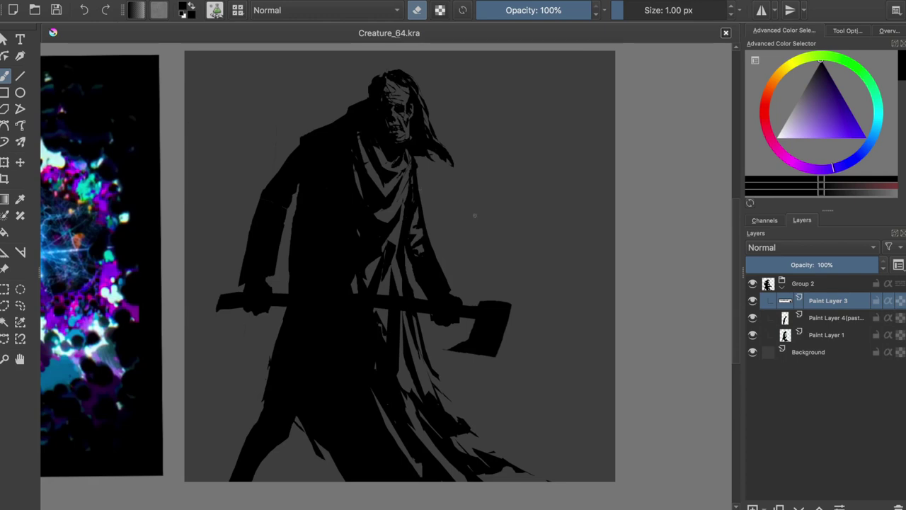
- On the figure's layer, paint ragged tatters along the lower-right coat hem
key(Page_Down)
click(275, 210)
key(m)
key(Page_Down)
key(m)
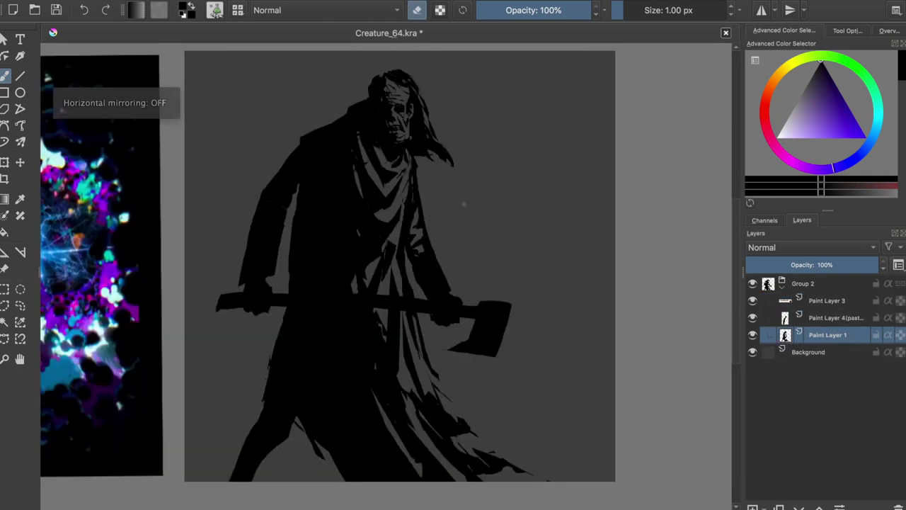
mouse_move(437, 379)
mouse_down()
mouse_move(468, 395)
mouse_move(439, 386)
mouse_up()
drag(435, 388, 459, 419)
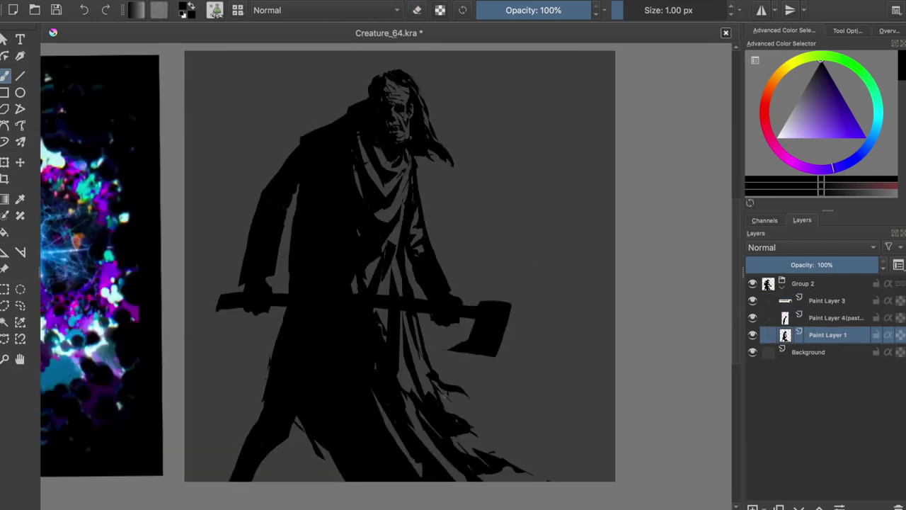
mouse_move(433, 376)
mouse_down()
mouse_move(453, 424)
mouse_move(478, 452)
mouse_move(503, 459)
mouse_up()
key(m)
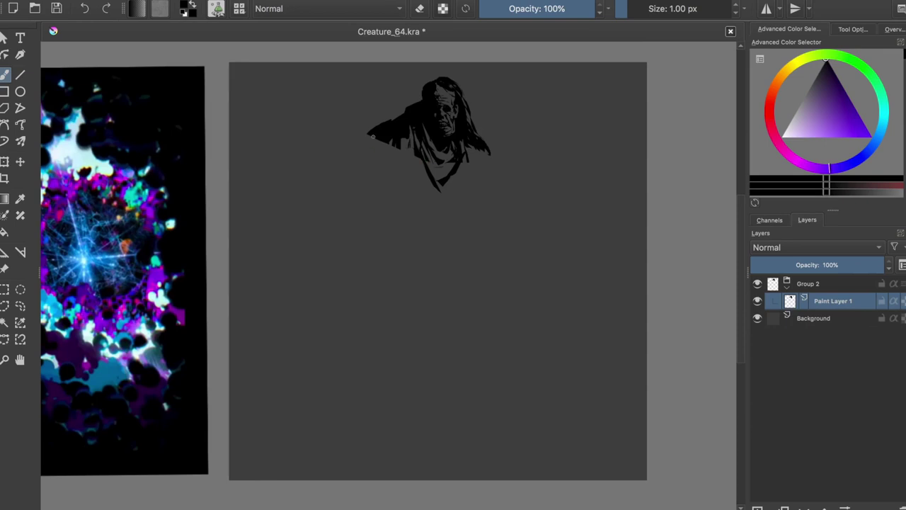
- Paint the left shoulder, chest folds and hanging cloth below the face
mouse_move(373, 137)
mouse_down()
mouse_move(368, 183)
mouse_move(385, 183)
mouse_up()
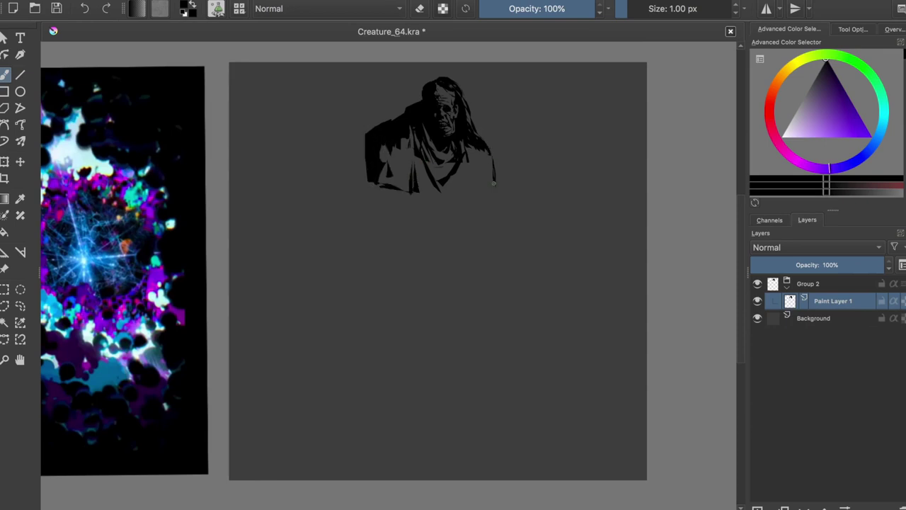
key(e)
key(e)
drag(485, 153, 486, 180)
drag(428, 161, 442, 233)
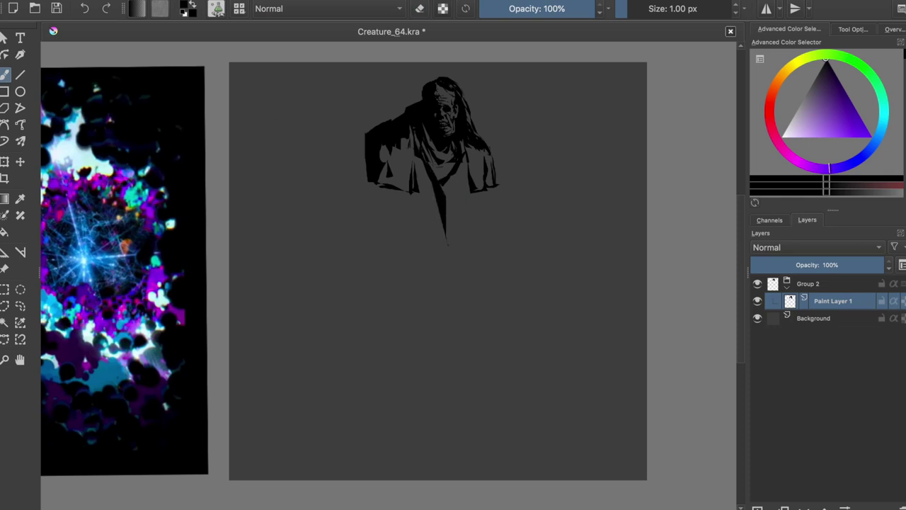
drag(425, 160, 446, 265)
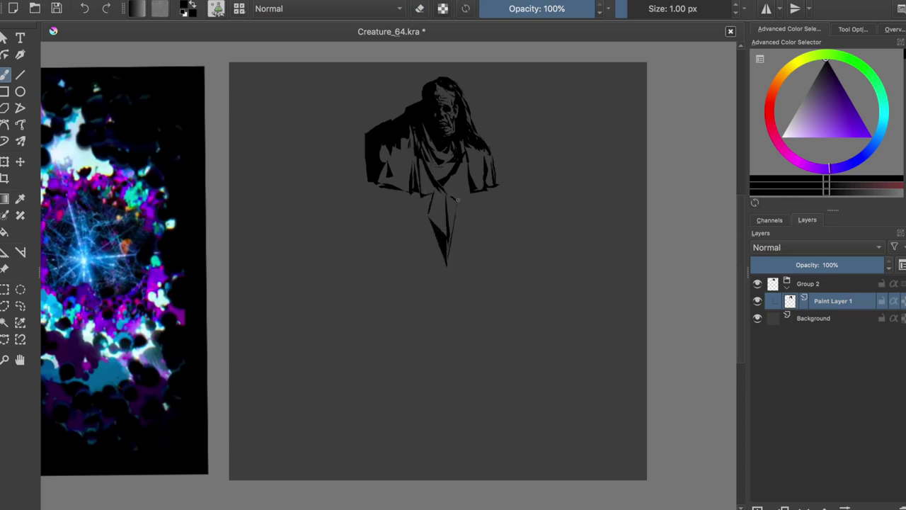
mouse_move(420, 190)
mouse_down()
mouse_move(433, 192)
mouse_move(446, 268)
mouse_up()
drag(462, 203, 446, 235)
- Carve light lines into the chest drape, then reshape it into a pointed drape
key(e)
drag(444, 223, 437, 257)
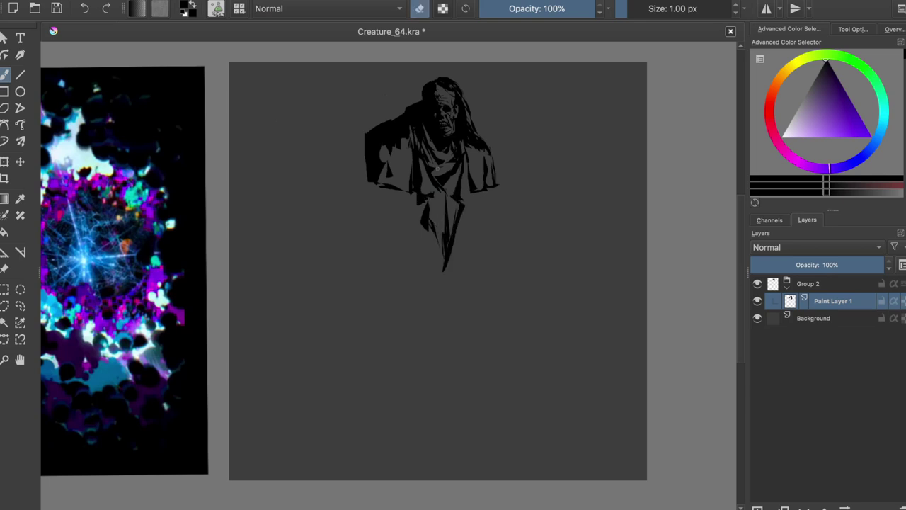
key(e)
drag(449, 185, 446, 193)
key(e)
drag(433, 156, 423, 189)
key(e)
key(e)
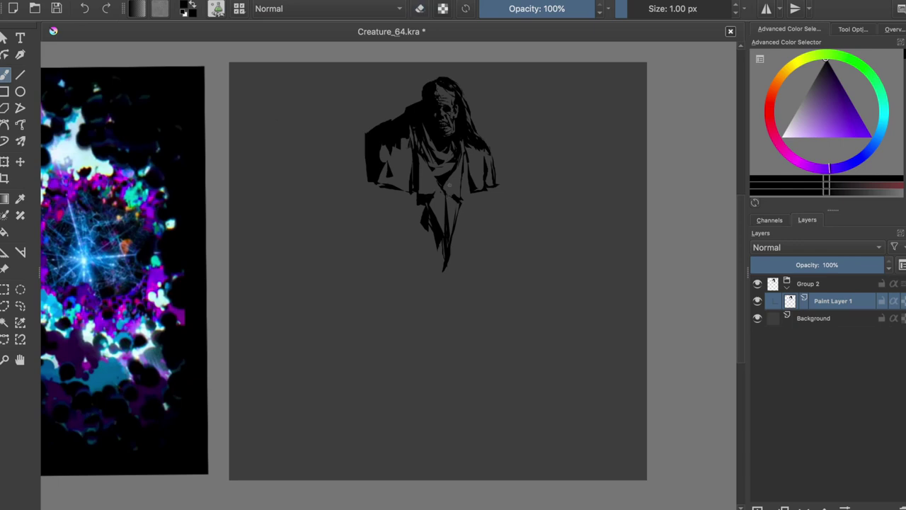
drag(445, 263, 425, 190)
drag(490, 189, 490, 163)
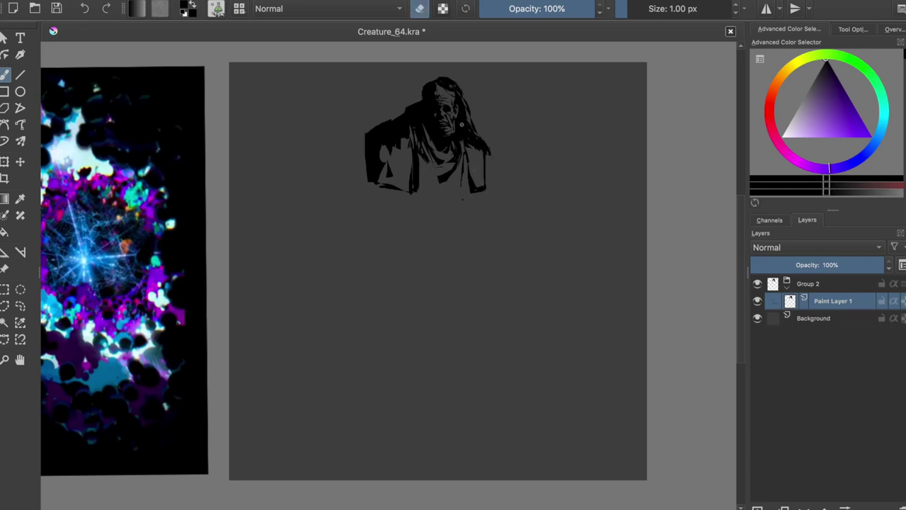
key(e)
drag(431, 164, 431, 219)
- Try painting arms with a hand below the shoulders, then undo the attempts
drag(382, 153, 385, 286)
drag(489, 183, 473, 291)
key(ctrl+z)
key(ctrl+z)
drag(368, 167, 358, 280)
drag(369, 142, 358, 177)
mouse_move(340, 251)
mouse_down()
mouse_move(354, 276)
mouse_move(345, 285)
mouse_up()
key(ctrl+z)
- Block in a tall black robe below the torso and darken the left shoulder
mouse_move(376, 183)
mouse_down()
mouse_move(376, 386)
mouse_move(481, 396)
mouse_up()
drag(439, 248, 386, 190)
drag(388, 144, 394, 212)
- Paint fold marks, a long right-side shadow and vertical folds on the lower robe, undoing the last stroke
drag(458, 202, 411, 234)
drag(428, 237, 440, 256)
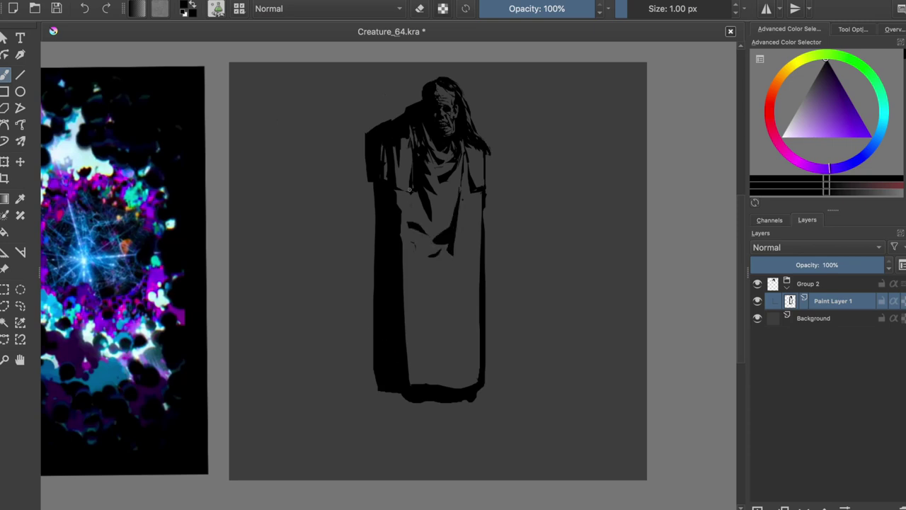
drag(409, 194, 408, 343)
mouse_move(467, 157)
mouse_down()
mouse_move(453, 388)
mouse_move(466, 215)
mouse_up()
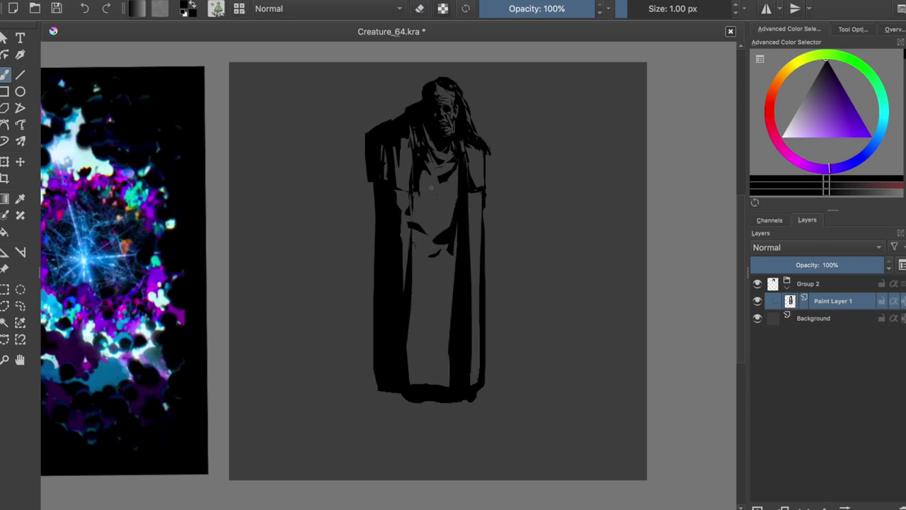
drag(414, 256, 418, 375)
drag(435, 306, 433, 385)
drag(442, 264, 439, 387)
mouse_move(430, 257)
mouse_down()
mouse_move(429, 358)
mouse_move(453, 265)
mouse_up()
key(ctrl+z)
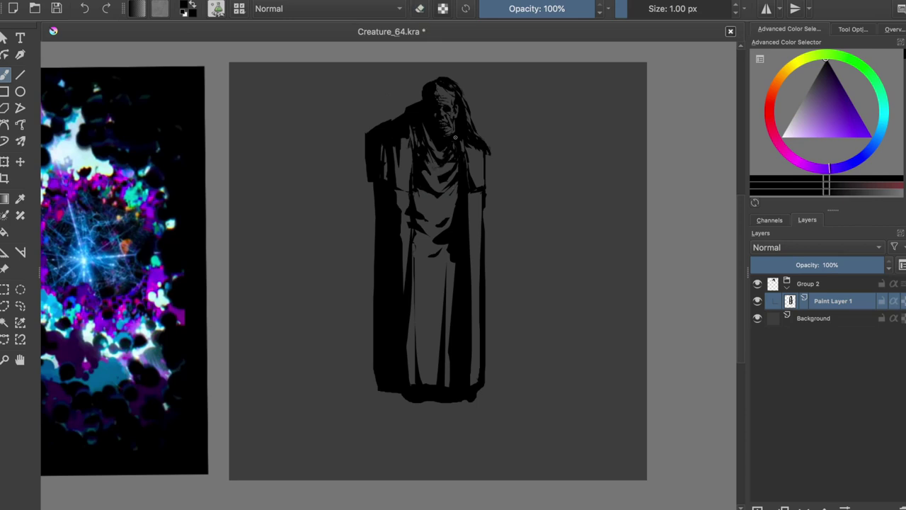
- Trim the robe's right edge and paint a flared drape at its lower right
key(e)
mouse_move(483, 153)
mouse_down()
mouse_move(483, 388)
mouse_move(477, 349)
mouse_up()
key(e)
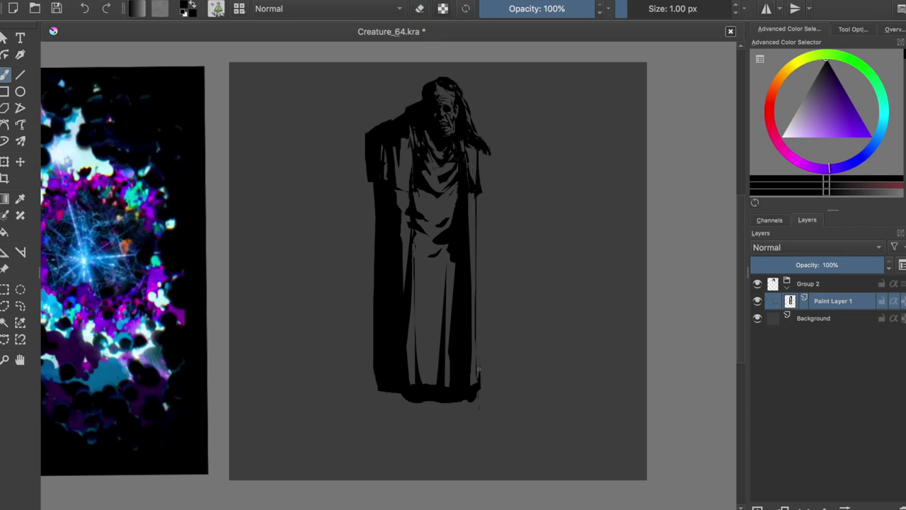
drag(479, 223, 489, 368)
drag(495, 304, 572, 362)
drag(523, 322, 424, 382)
drag(507, 395, 400, 418)
- Erase to shape the drape with diagonal highlight lines, and add a dark stroke at the robe edge
key(e)
mouse_move(476, 311)
mouse_down()
mouse_move(470, 229)
mouse_move(571, 363)
mouse_up()
drag(499, 311, 565, 368)
key(e)
mouse_move(476, 277)
mouse_down()
mouse_move(486, 315)
mouse_move(469, 217)
mouse_up()
- Save, then erase the flared drape back to a narrow edge
key(e)
key(e)
key(ctrl+s)
key(e)
drag(485, 280, 570, 368)
drag(478, 262, 509, 375)
drag(473, 237, 502, 360)
key(e)
key(ctrl+z)
- Paint sleeves beside both sides of the robe and reshape its upper right edge
drag(372, 163, 365, 286)
drag(480, 154, 480, 194)
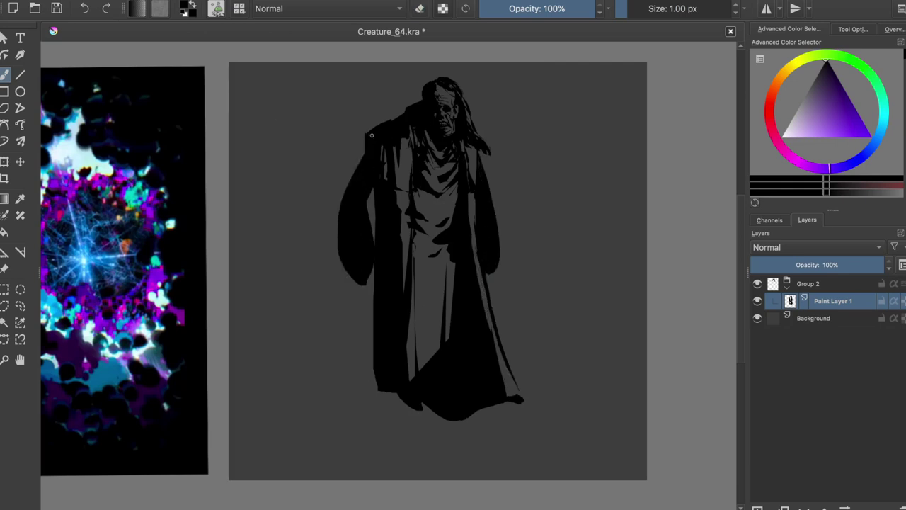
key(e)
drag(479, 152, 491, 249)
key(e)
key(ctrl+s)
- Erase a thin fold line inside the robe and a horizontal belt line across it
key(e)
key(e)
key(ctrl+s)
key(e)
drag(458, 279, 453, 347)
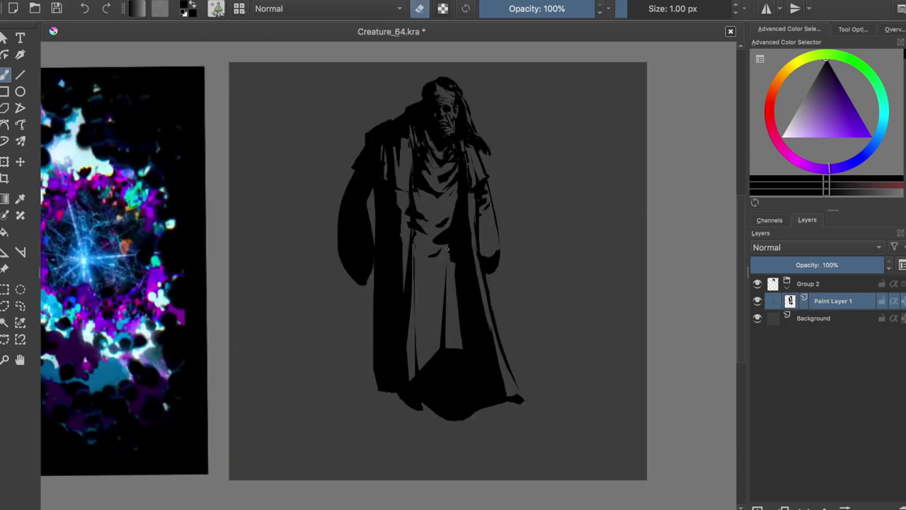
key(ctrl+s)
- Save the painting repeatedly while toggling the eraser
key(e)
key(e)
mouse_move(416, 234)
mouse_down()
mouse_move(453, 239)
mouse_move(446, 220)
mouse_up()
key(e)
key(ctrl+s)
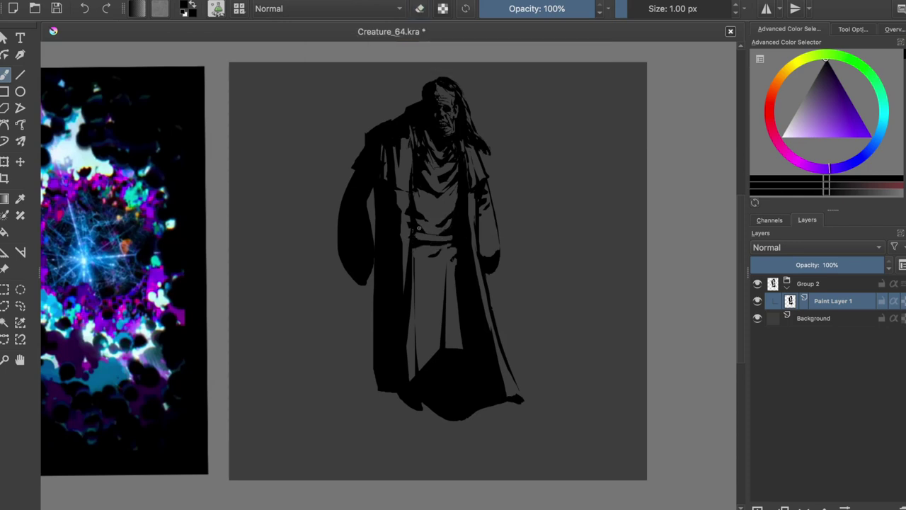
key(e)
key(ctrl+s)
key(e)
key(e)
key(e)
key(ctrl+s)
key(e)
key(e)
key(e)
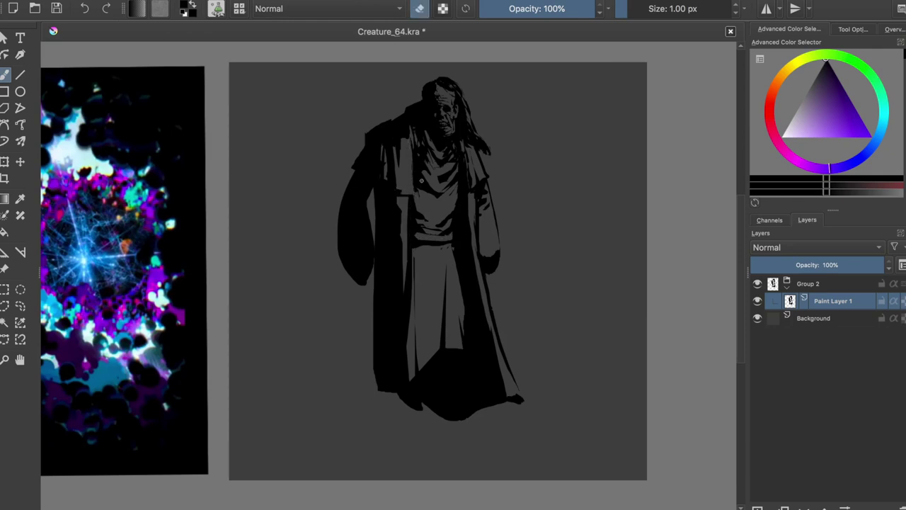
key(ctrl+s)
key(e)
- Flip the view to check, then paint two legs with feet below the robe
key(m)
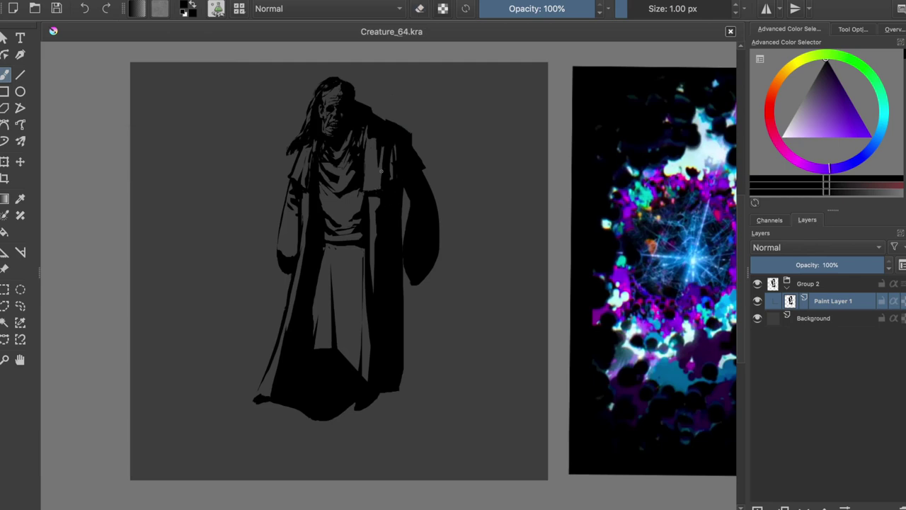
key(m)
mouse_move(387, 394)
mouse_down()
mouse_move(388, 438)
mouse_move(405, 436)
mouse_up()
drag(471, 411, 473, 434)
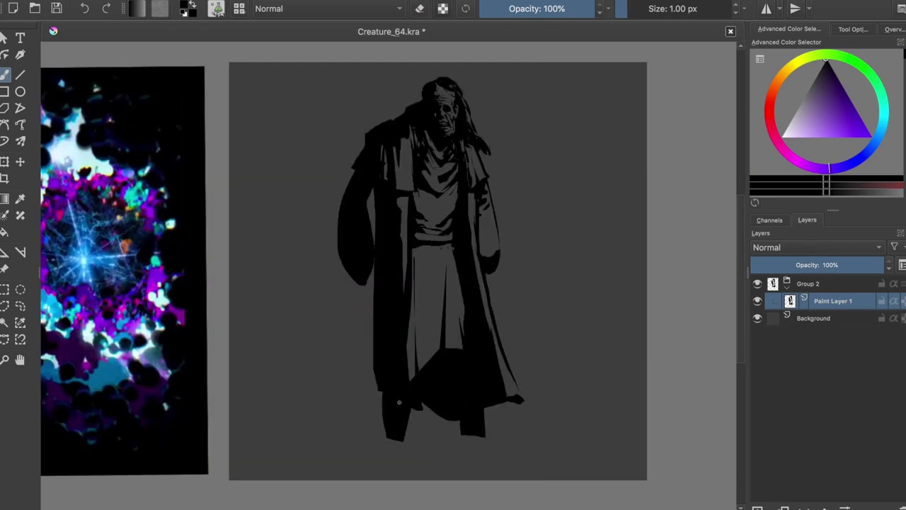
mouse_move(389, 439)
mouse_down()
mouse_move(370, 450)
mouse_move(402, 453)
mouse_up()
mouse_move(478, 419)
mouse_down()
mouse_move(466, 453)
mouse_move(475, 457)
mouse_up()
- Trim the leg edges, extend the right foot's tip, and save
key(e)
mouse_move(462, 411)
mouse_down()
mouse_move(462, 436)
mouse_move(488, 441)
mouse_up()
mouse_move(408, 403)
mouse_down()
mouse_move(408, 438)
mouse_move(365, 445)
mouse_move(386, 389)
mouse_up()
key(e)
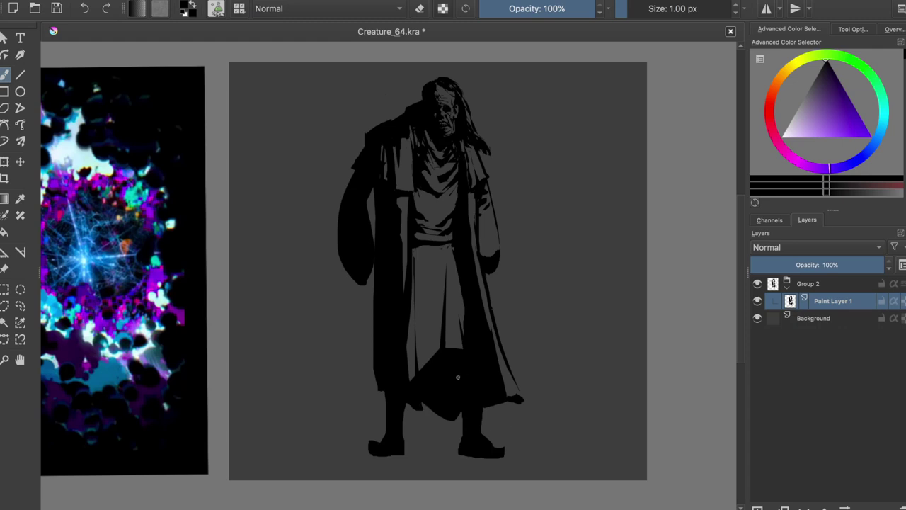
mouse_move(487, 442)
mouse_down()
mouse_move(504, 453)
mouse_move(482, 456)
mouse_up()
key(e)
key(e)
key(e)
key(ctrl+s)
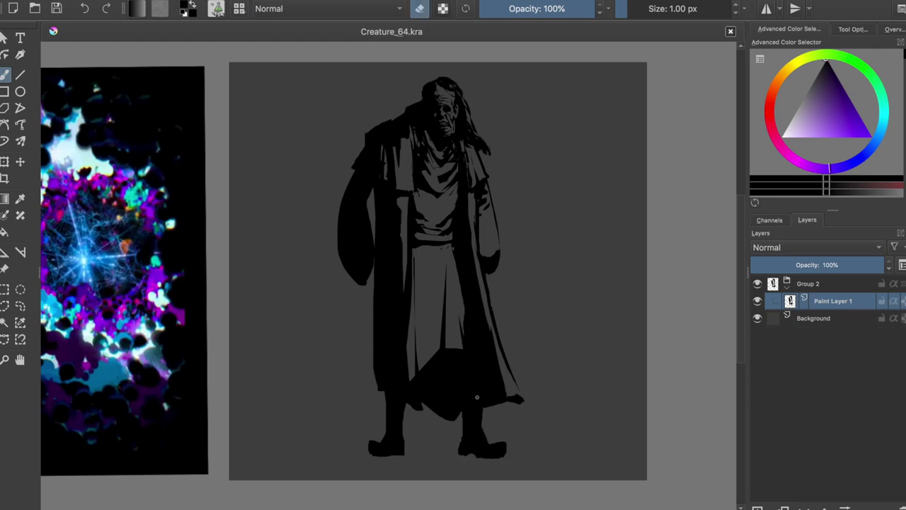
key(e)
- Try a black fill on the lower robe, undo it, and erase a thin line through the robe
drag(418, 291, 411, 379)
drag(428, 262, 457, 347)
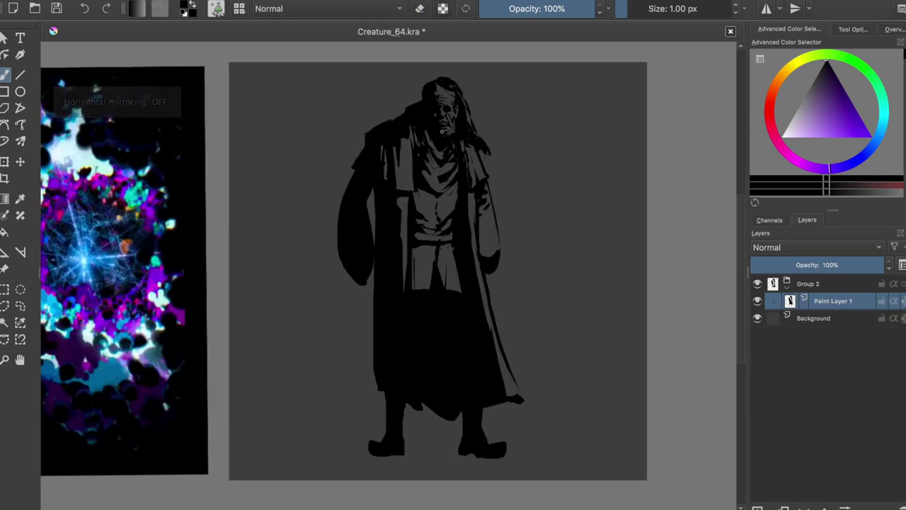
key(ctrl+z)
key(ctrl+z)
key(ctrl+z)
key(e)
drag(419, 370, 423, 189)
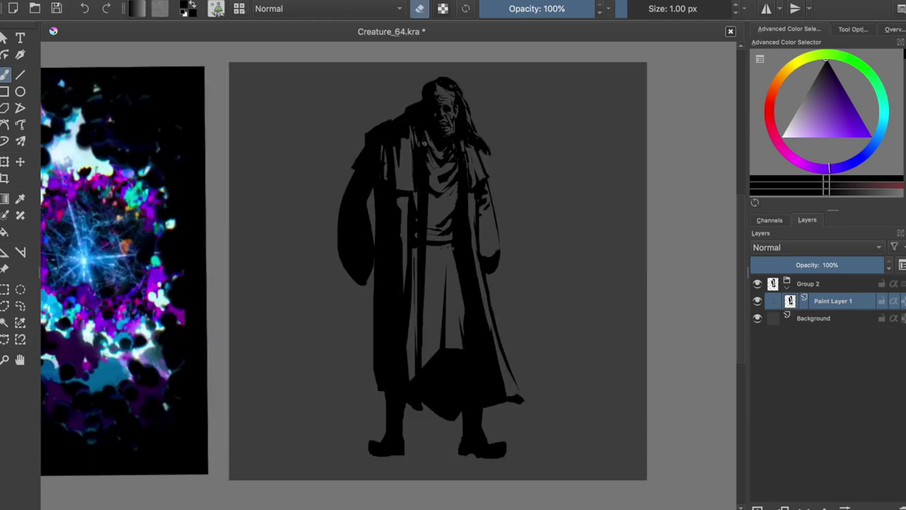
key(e)
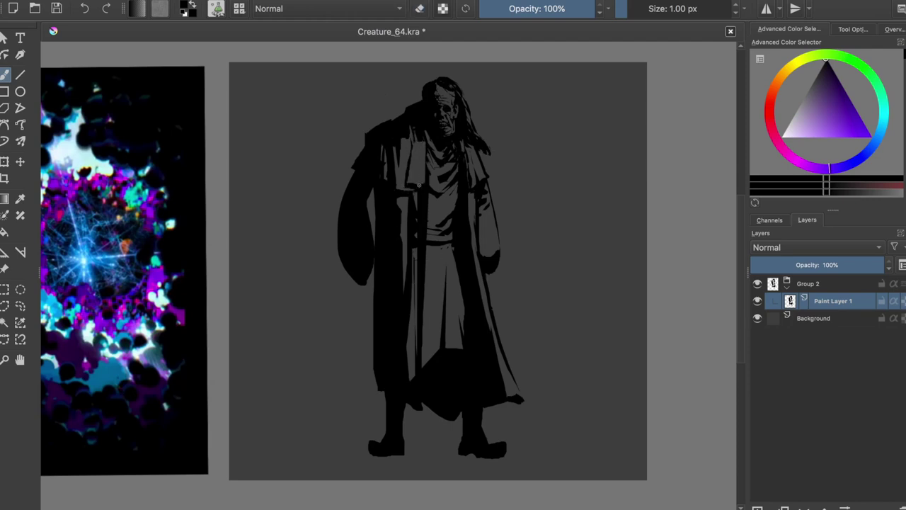
- Carve lighter and darker strokes along the robe's central fold
drag(419, 185, 415, 270)
drag(420, 167, 402, 203)
drag(416, 252, 415, 340)
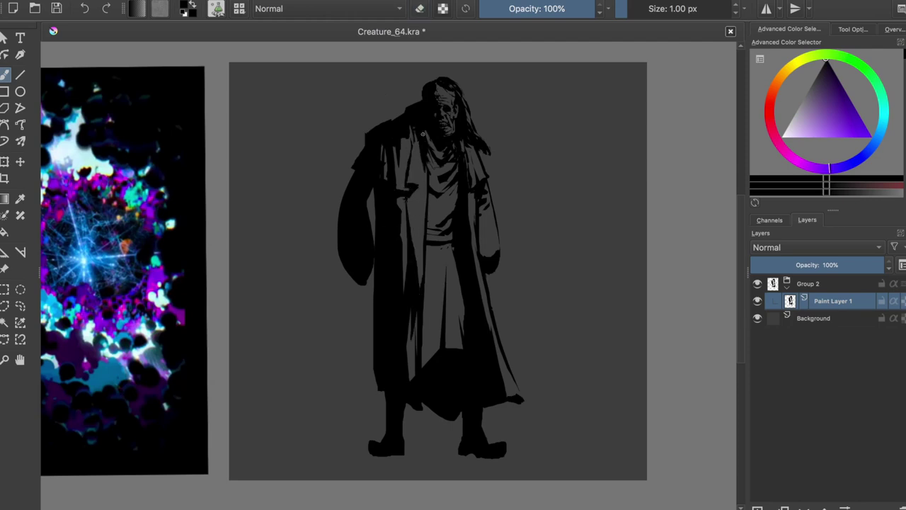
drag(423, 172, 410, 133)
key(e)
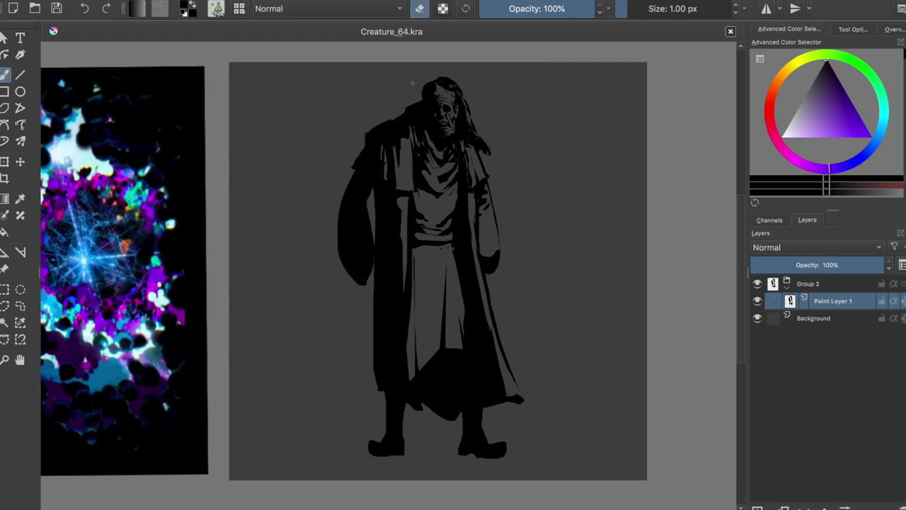
key(e)
- Extend the left sleeve to a pointed end, add strokes near the right hand, and repaint the coat's left edge
drag(370, 255, 339, 284)
mouse_move(497, 250)
mouse_down()
mouse_move(497, 272)
mouse_move(500, 252)
mouse_move(495, 264)
mouse_up()
key(e)
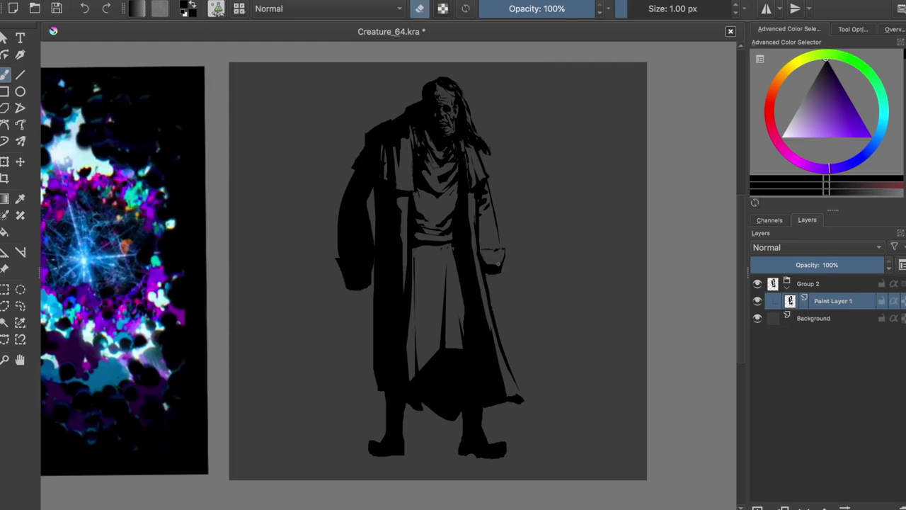
key(e)
drag(357, 281, 362, 296)
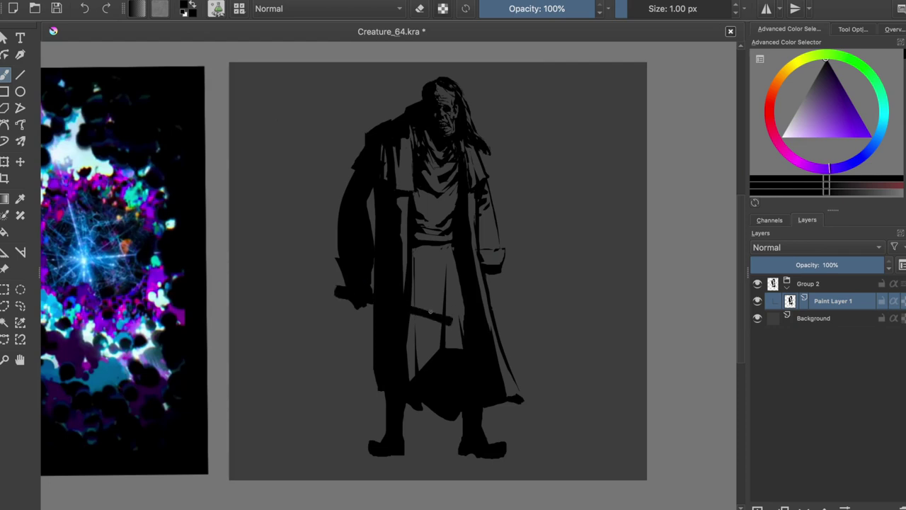
key(ctrl+z)
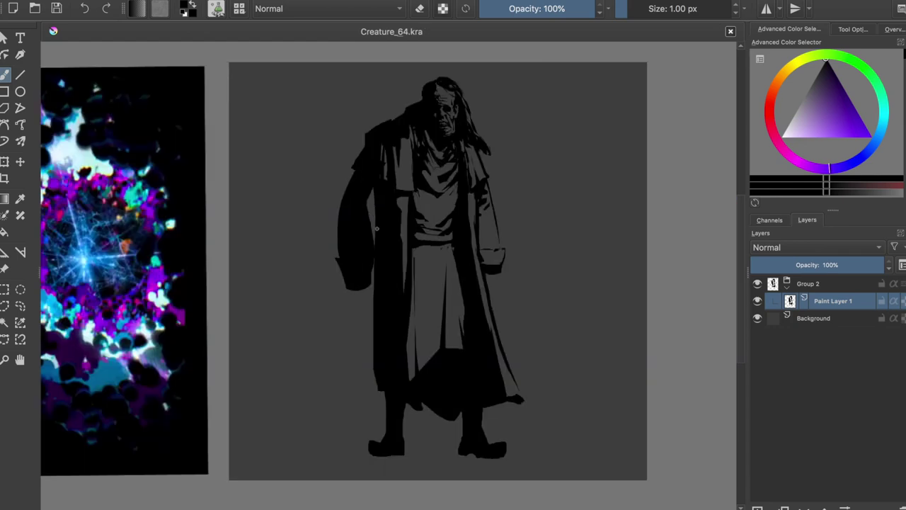
drag(369, 379, 367, 252)
- Mirror-check the figure, erase a small bit of the coat, and save
key(m)
key(e)
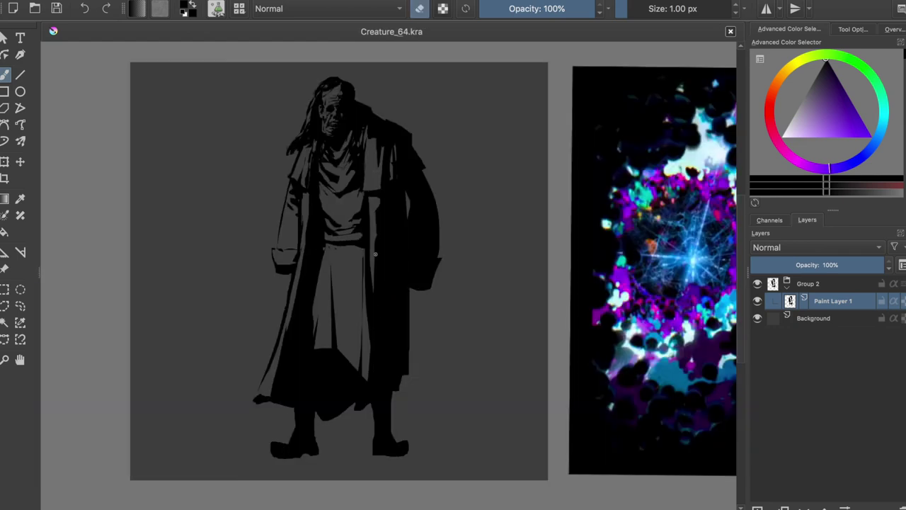
key(m)
key(ctrl+s)
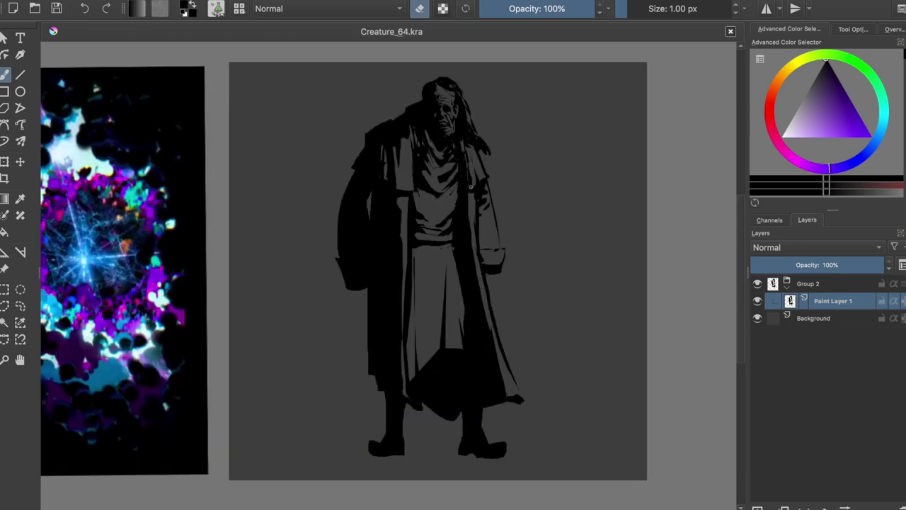
drag(471, 186, 478, 184)
key(ctrl+s)
- Darken the coat's lower front, undo the last stroke, and repaint the lapel area
drag(457, 264, 435, 340)
key(m)
key(m)
key(ctrl+s)
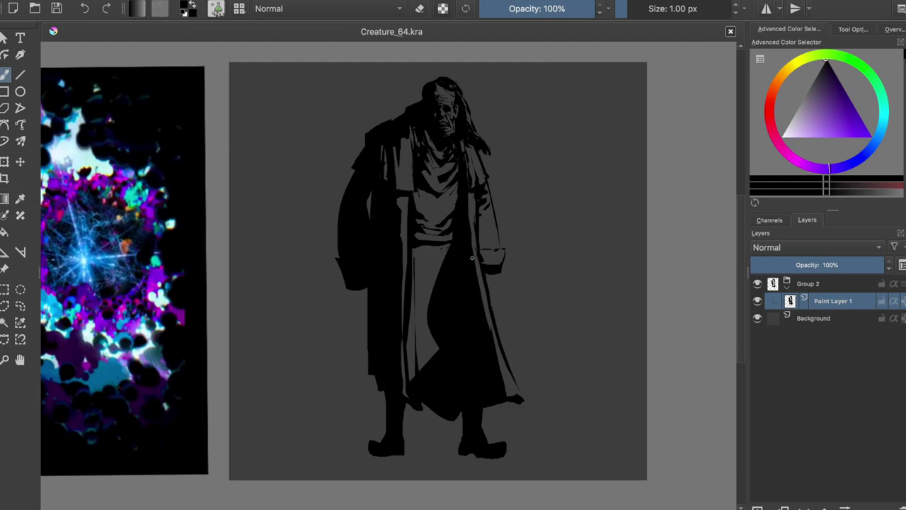
drag(440, 281, 434, 293)
key(m)
key(m)
key(ctrl+z)
drag(419, 131, 414, 187)
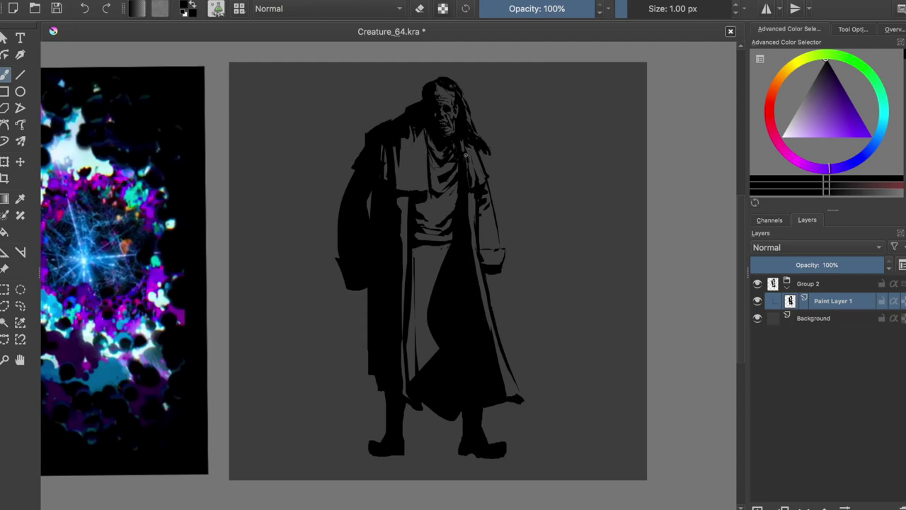
- Mirror-check the figure and paint a belt across the waist
key(m)
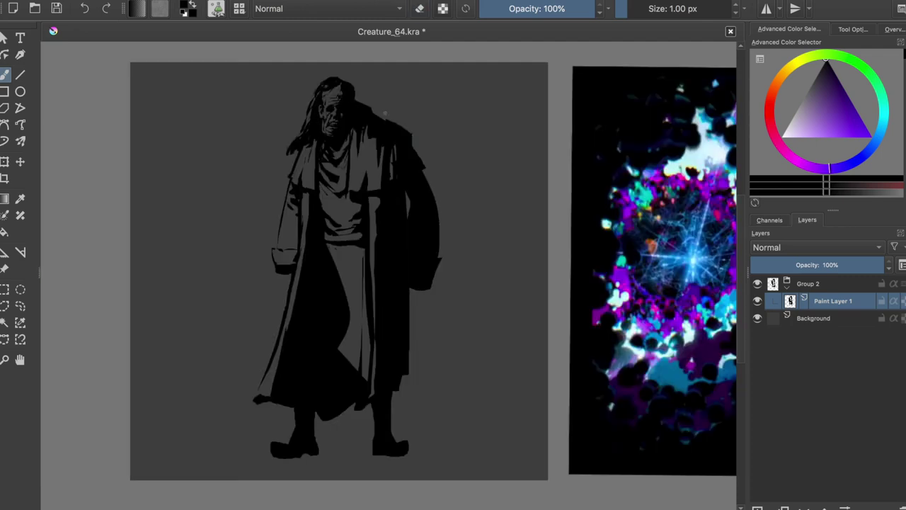
key(m)
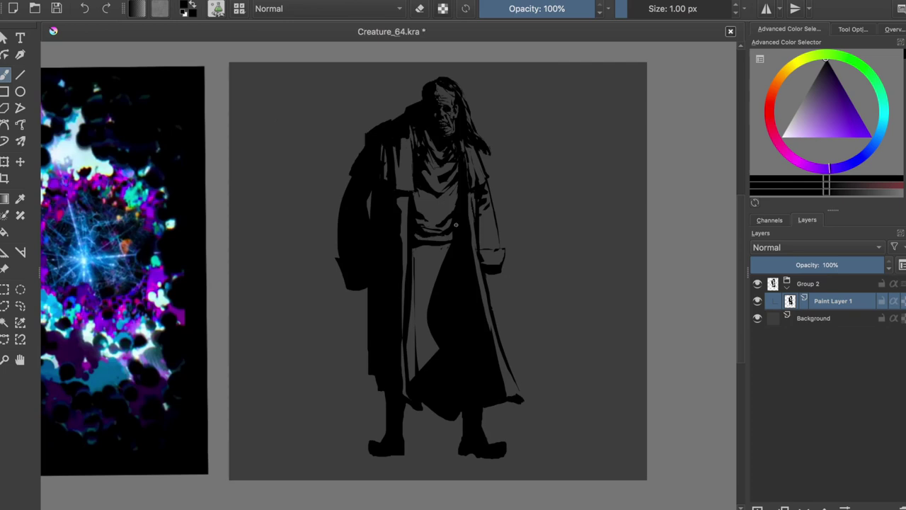
key(e)
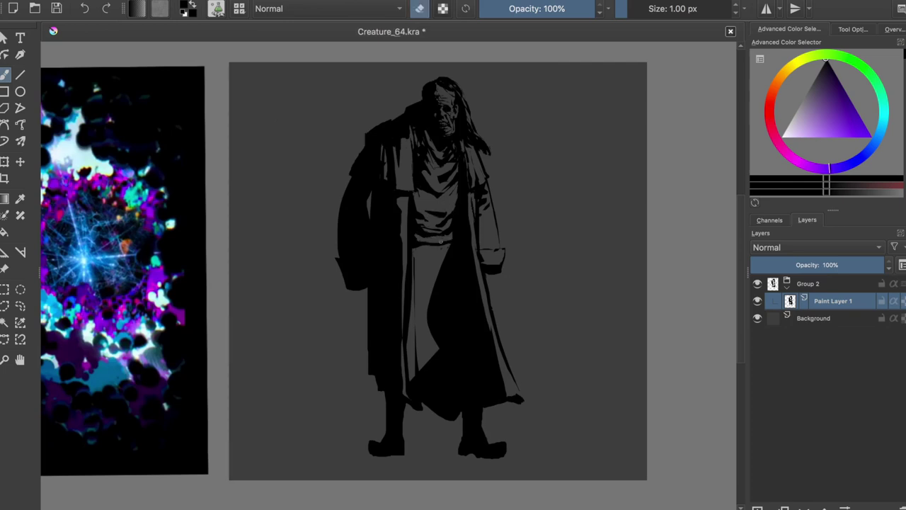
key(e)
drag(426, 241, 442, 238)
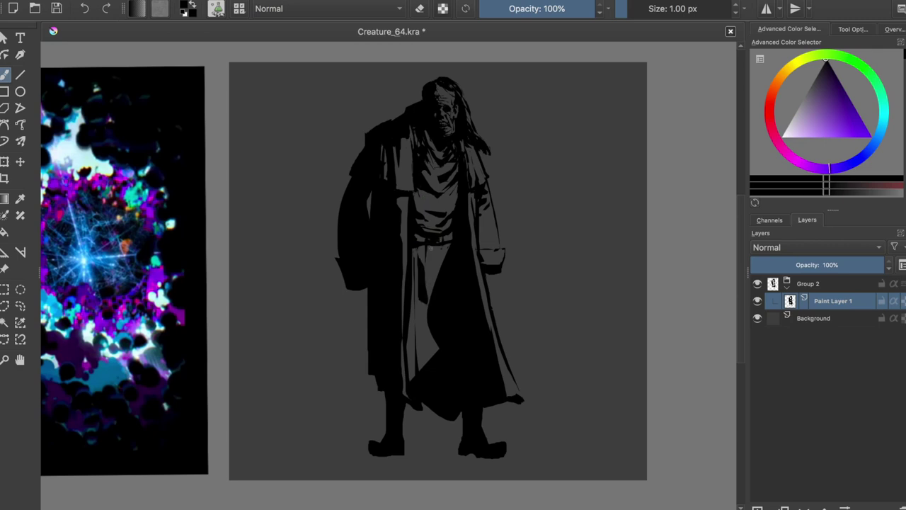
- Add a small dark stroke on the chest and save the drawing
key(e)
key(m)
key(m)
key(ctrl+s)
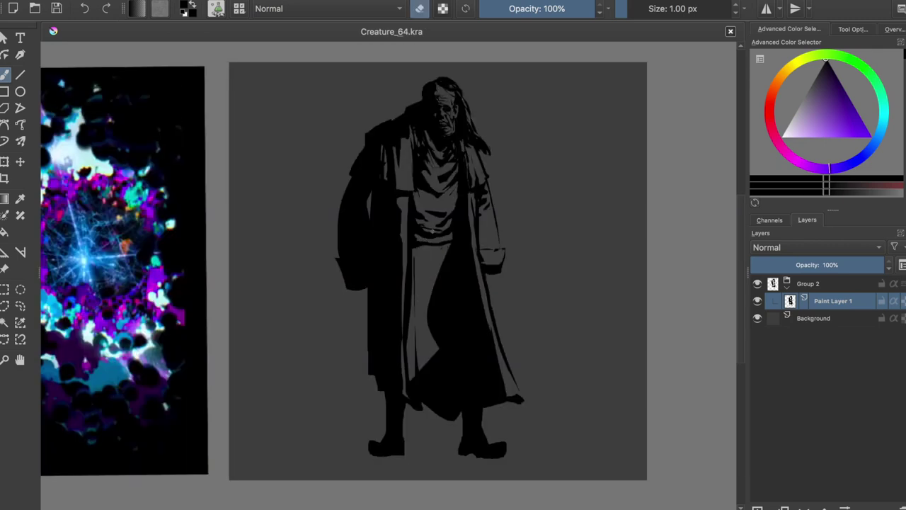
key(e)
drag(430, 188, 421, 184)
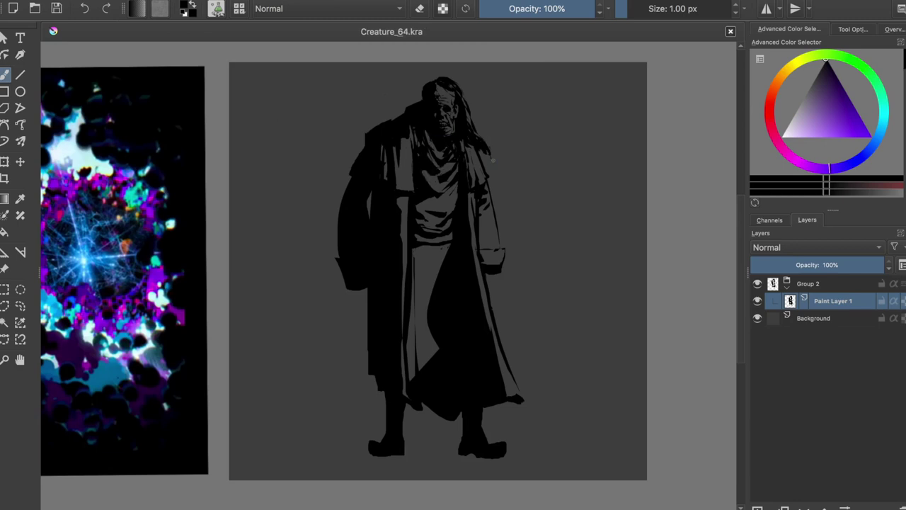
key(ctrl+s)
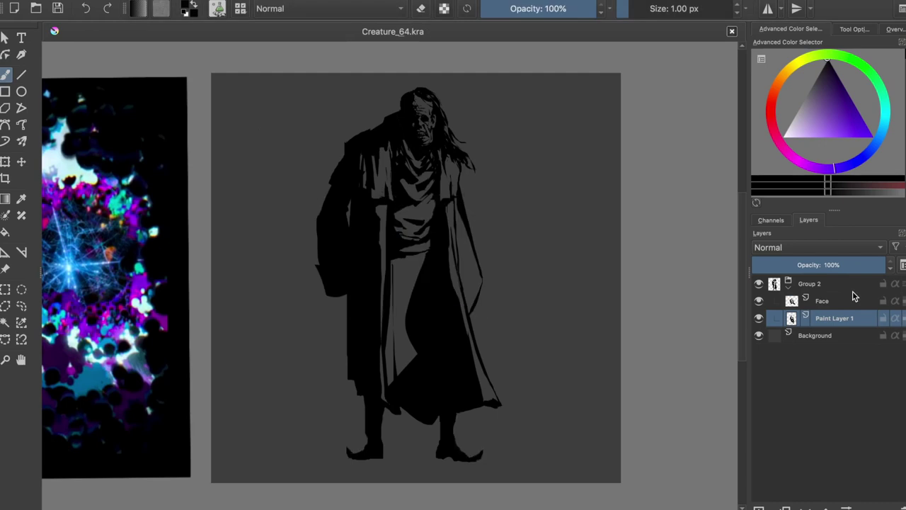
- Freehand-select the left arm and transform it slightly downward, then mirror-check and save
drag(354, 213, 327, 339)
key(ctrl+t)
key(Return)
key(b)
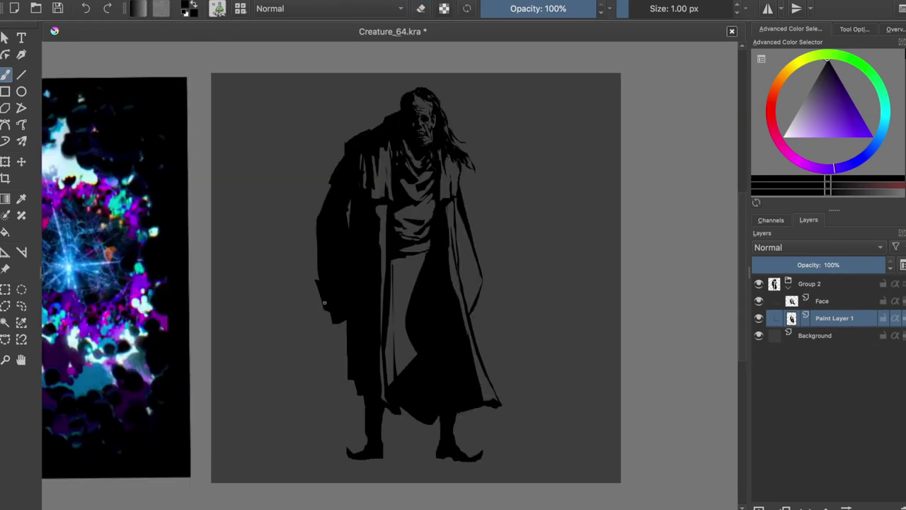
key(m)
key(m)
key(ctrl+s)
- Touch up the coat's right edge with brush strokes and a small mark, saving along the way
key(e)
key(e)
drag(462, 222, 464, 279)
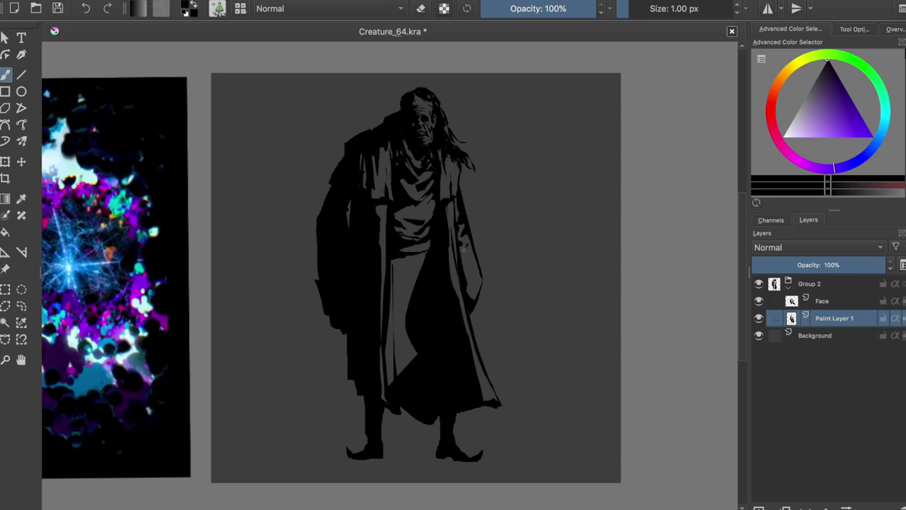
key(e)
key(e)
key(e)
key(m)
key(ctrl+s)
key(m)
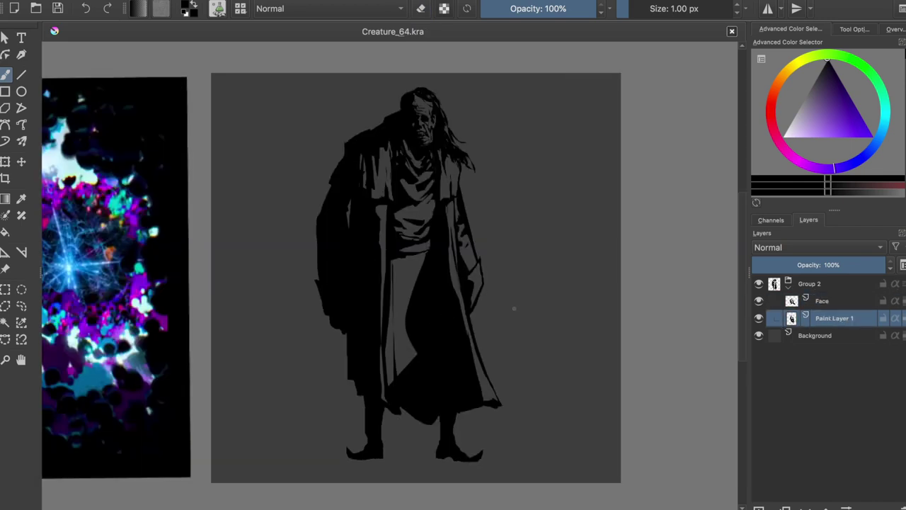
drag(482, 296, 478, 312)
key(e)
- Add a new paint layer and draw a long axe handle and blade beside the coat
key(Insert)
key(e)
drag(571, 313, 472, 290)
key(e)
key(ctrl+z)
mouse_move(566, 329)
mouse_down()
mouse_move(467, 303)
mouse_move(542, 358)
mouse_move(510, 361)
mouse_move(560, 365)
mouse_up()
- Apply a quick transform to the axe, check it in mirrored view, and save
key(ctrl+t)
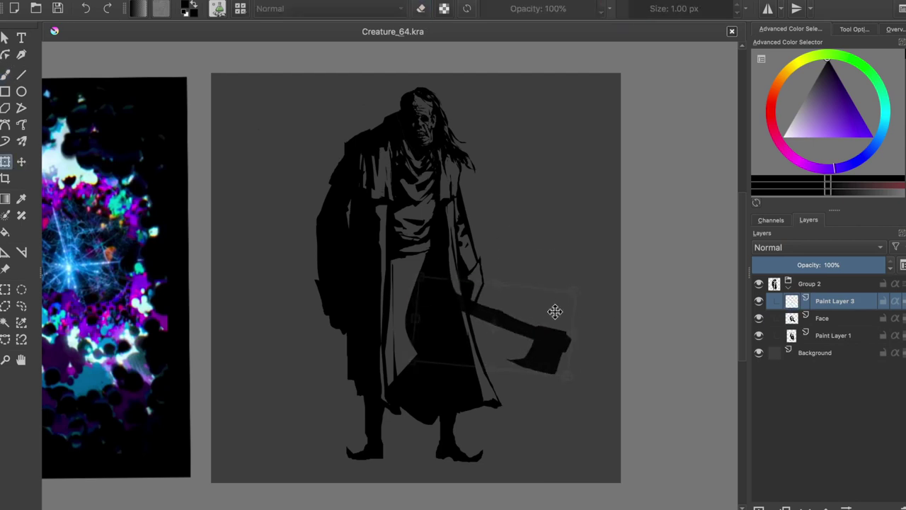
key(Return)
key(m)
key(ctrl+s)
key(m)
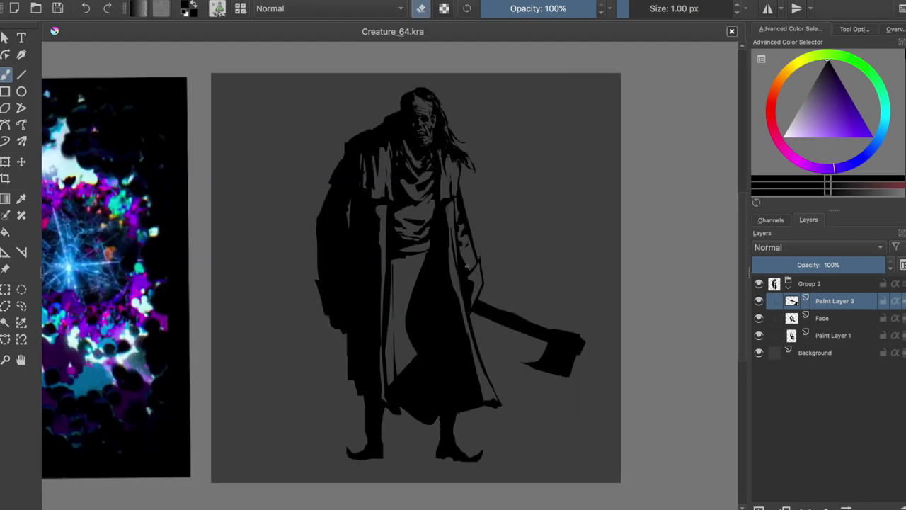
- Move the axe layer below Face and add a short stroke on the coat edge
key(ctrl+Page_Down)
key(Page_Down)
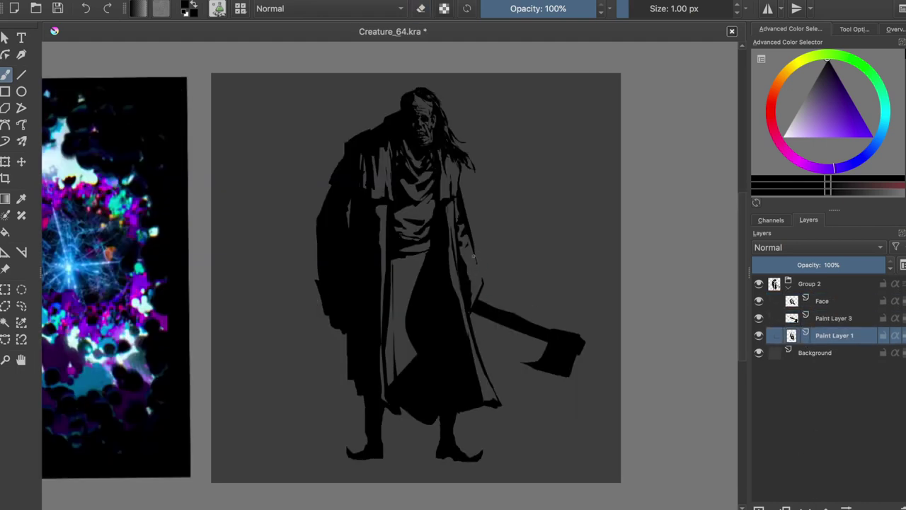
key(ctrl+s)
drag(480, 260, 480, 269)
- Rename the axe layer to 'Axe'
key(Page_Up)
key(F2)
text(Axe)
key(Return)
key(e)
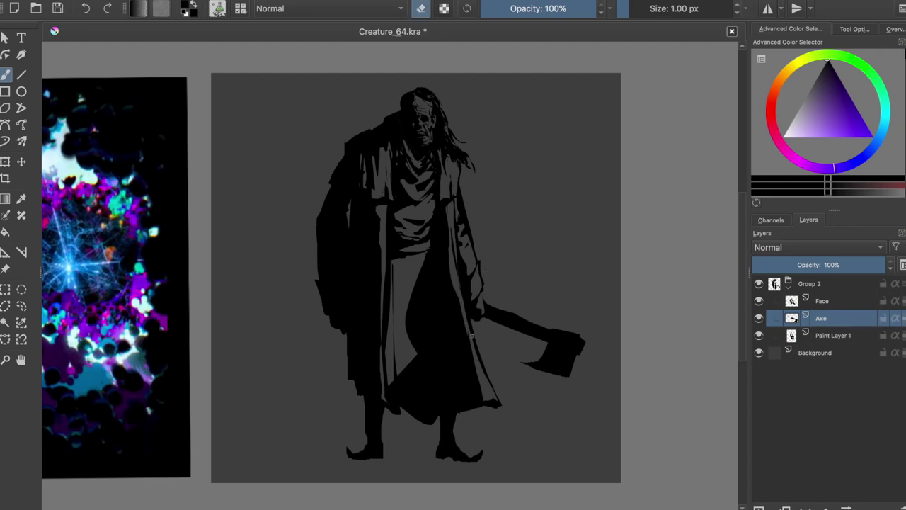
- Rotate the axe slightly with the Transform tool, checking it in mirrored view
key(Page_Down)
key(e)
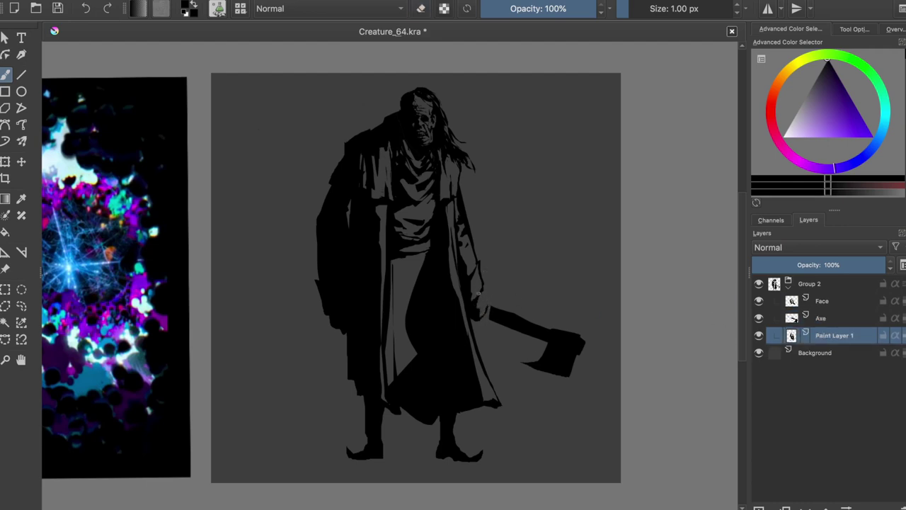
key(Page_Up)
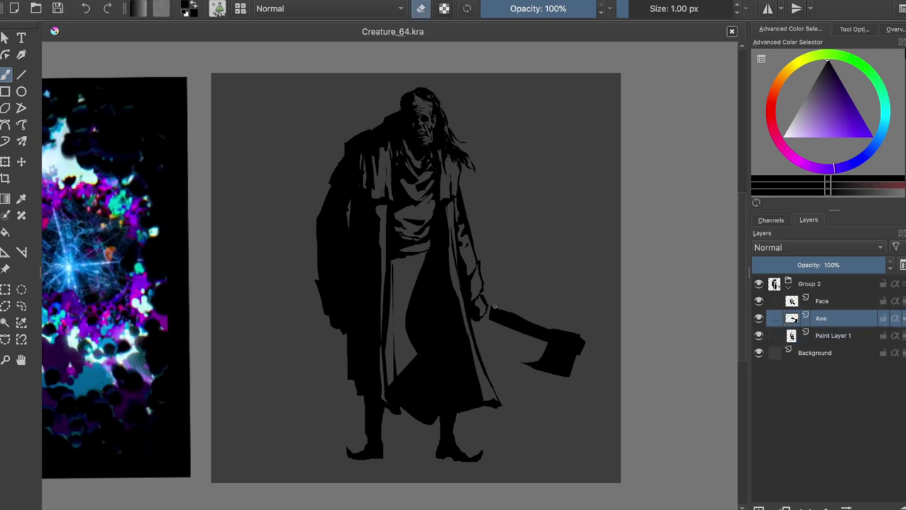
key(Page_Down)
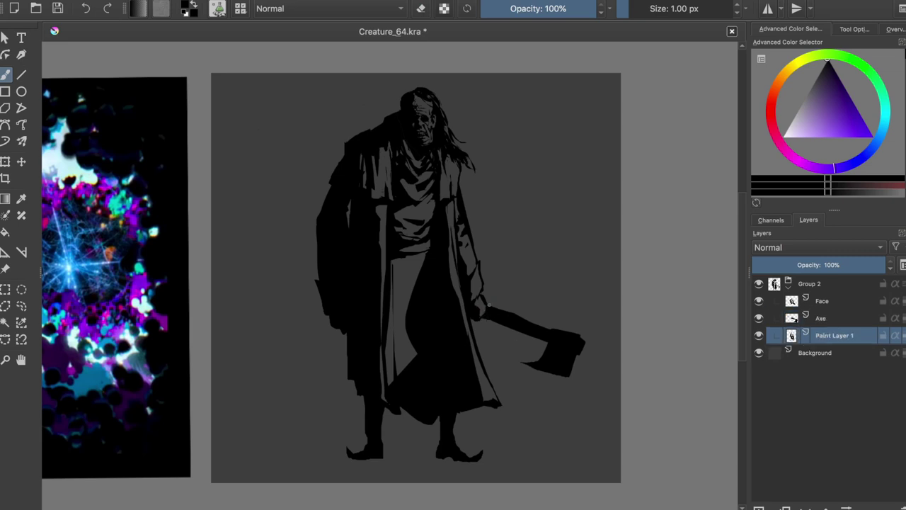
key(e)
key(m)
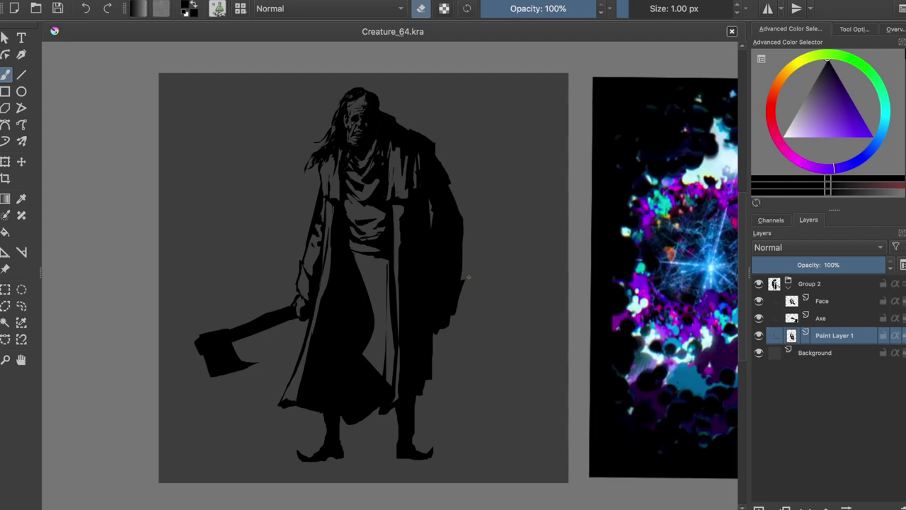
key(Page_Up)
key(ctrl+t)
drag(333, 283, 304, 328)
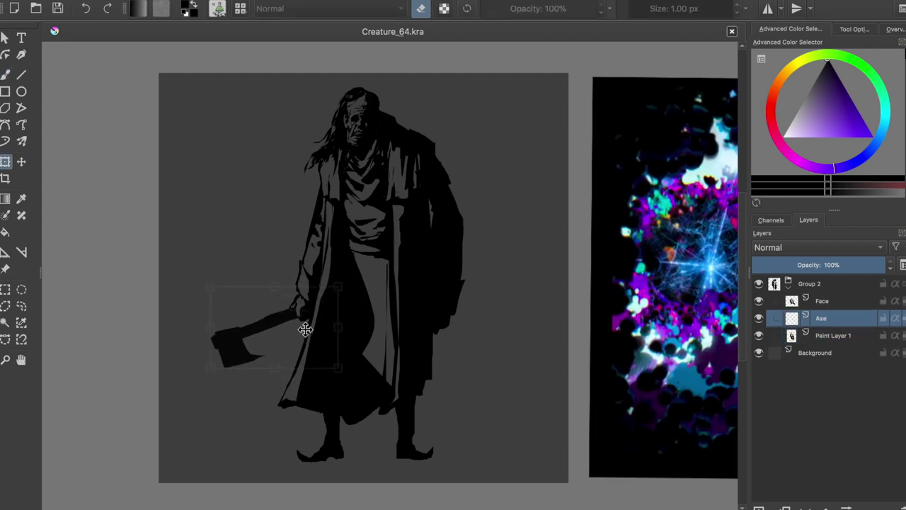
key(Return)
key(m)
key(Page_Down)
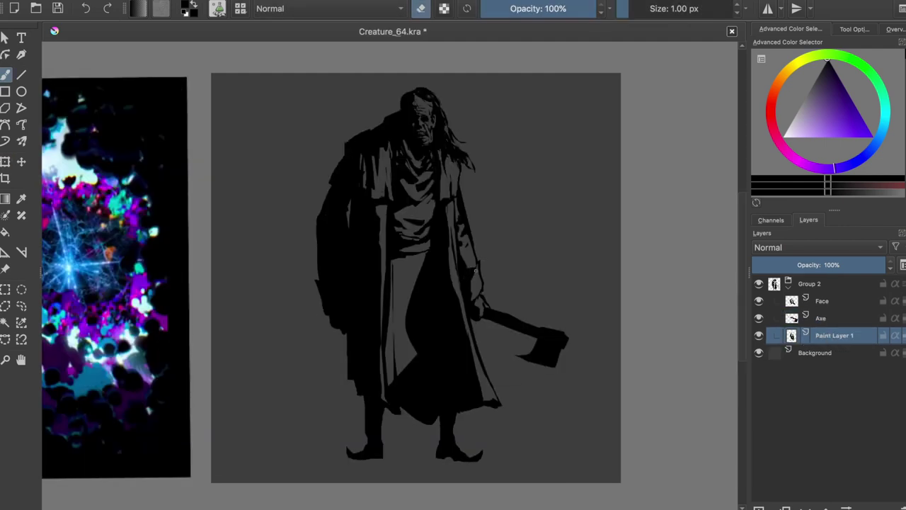
- Erase along the coat's edges to refine them, then save
drag(464, 211, 472, 245)
key(m)
key(ctrl+s)
drag(311, 209, 315, 233)
key(e)
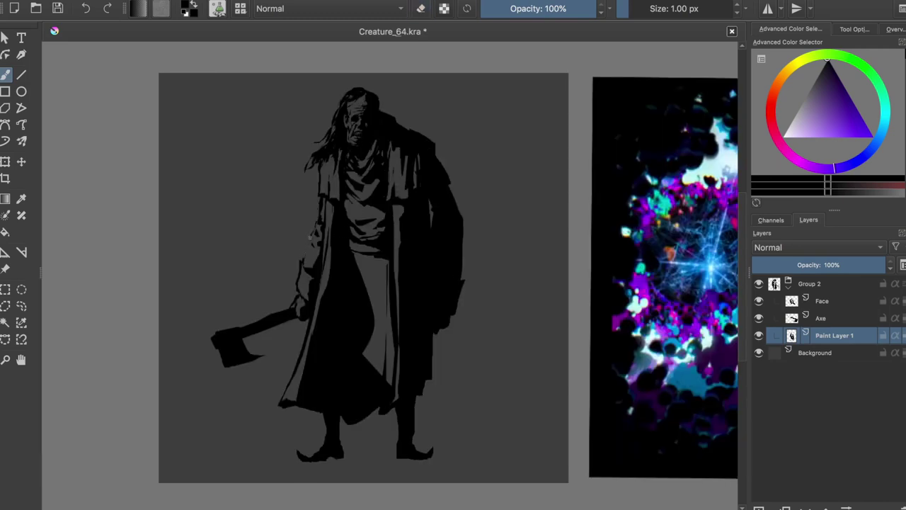
key(m)
key(ctrl+s)
- Touch up the coat edge beside the hand and the coat's left edge, saving along the way
key(e)
key(e)
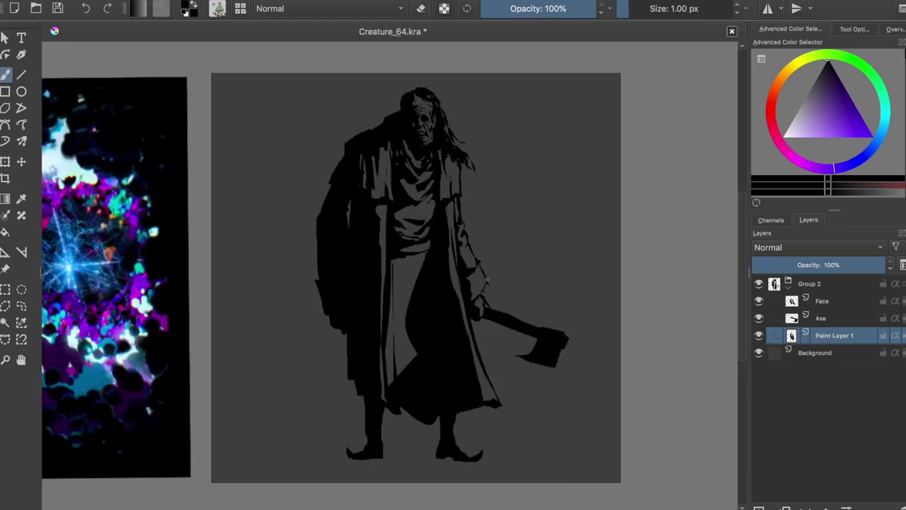
key(e)
key(e)
mouse_move(482, 280)
mouse_down()
mouse_move(473, 255)
mouse_move(484, 285)
mouse_up()
key(e)
key(e)
key(m)
key(ctrl+s)
mouse_move(319, 204)
mouse_down()
mouse_move(330, 194)
mouse_move(302, 264)
mouse_up()
key(e)
key(e)
key(e)
key(e)
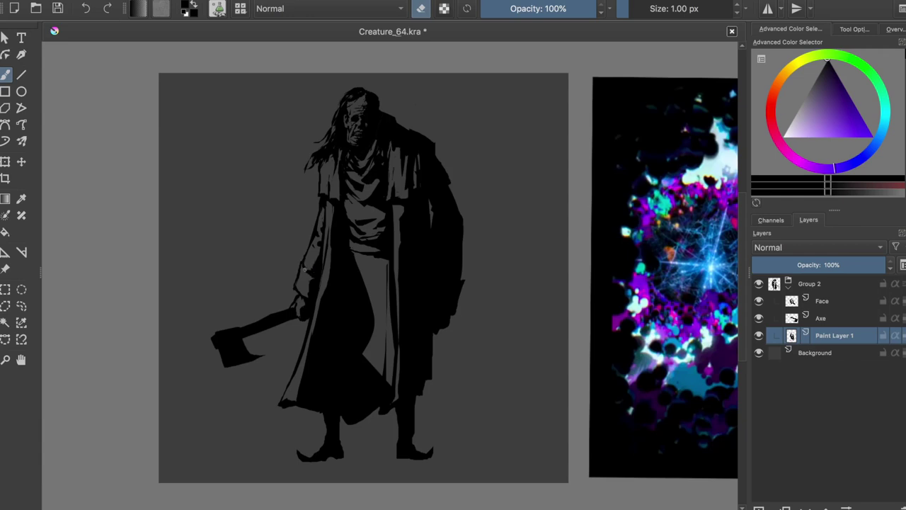
key(m)
key(ctrl+s)
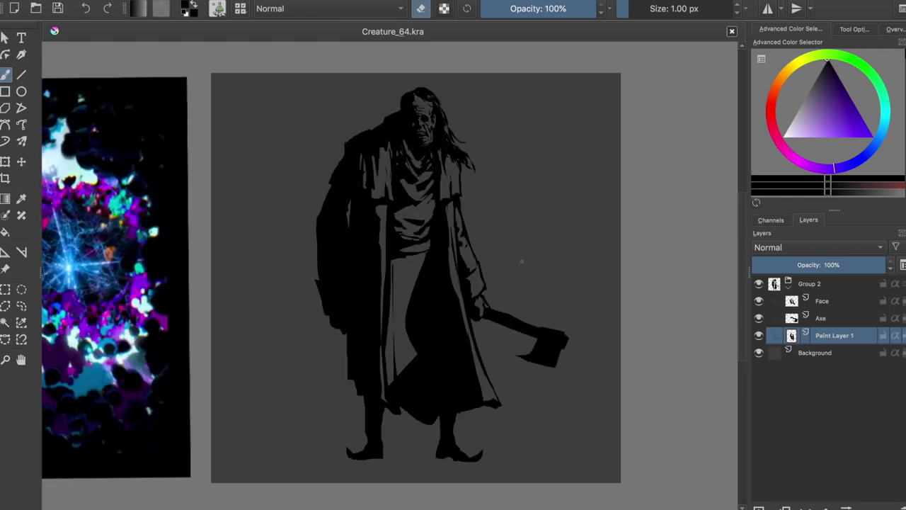
- Touch up the coat edge, then paint a long handle and larger head on the Axe layer
drag(459, 233, 456, 239)
key(e)
key(ctrl+s)
key(Page_Up)
mouse_move(319, 266)
mouse_down()
mouse_move(273, 248)
mouse_move(318, 271)
mouse_up()
key(m)
key(m)
drag(495, 367, 530, 339)
key(e)
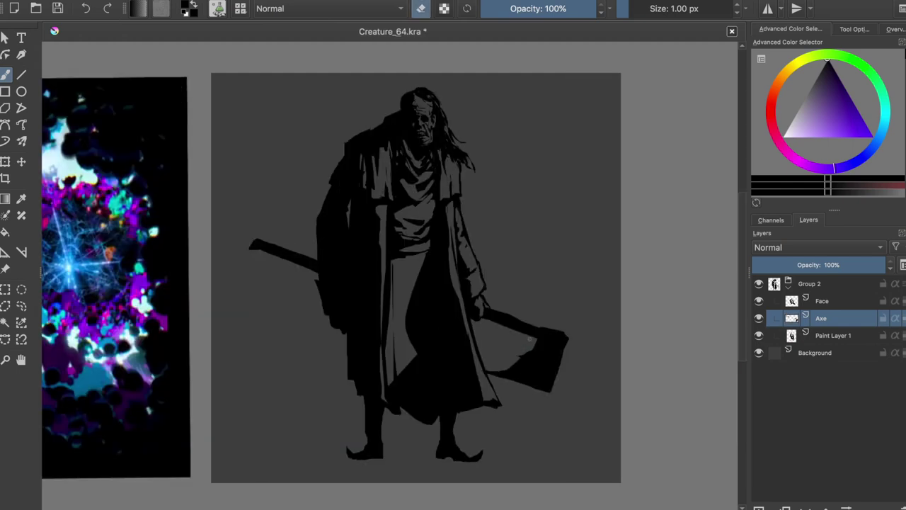
- Select the axe head and shift it down and to the right
key(t)
drag(578, 375, 572, 360)
key(ctrl+shift+a)
key(b)
key(e)
- Paint the handle joining the hand to the axe head
mouse_move(500, 316)
mouse_down()
mouse_move(550, 331)
mouse_move(481, 311)
mouse_up()
key(e)
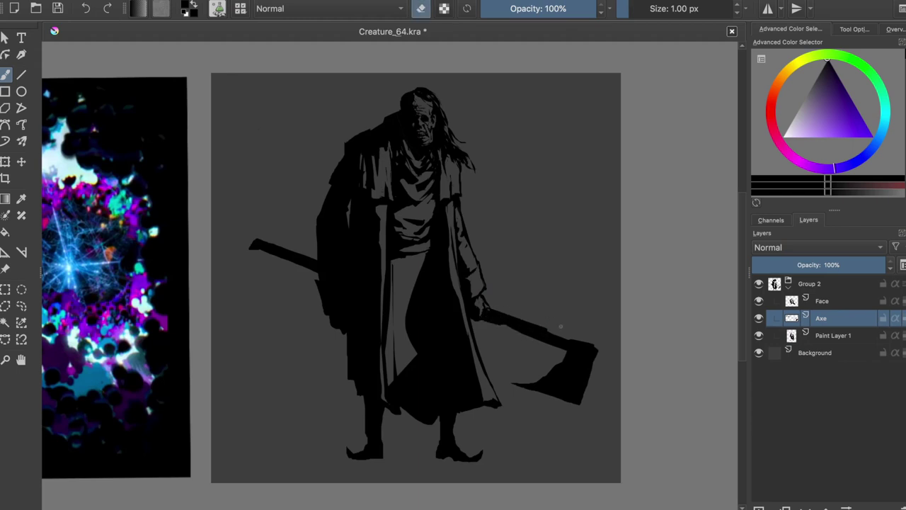
key(e)
drag(487, 318, 533, 340)
key(e)
- On Paint Layer 1, refine the strokes near the hand and repaint the sleeve cuff
key(e)
key(Page_Down)
key(m)
key(ctrl+s)
click(293, 285)
key(e)
key(e)
drag(308, 241, 295, 284)
key(e)
key(e)
key(m)
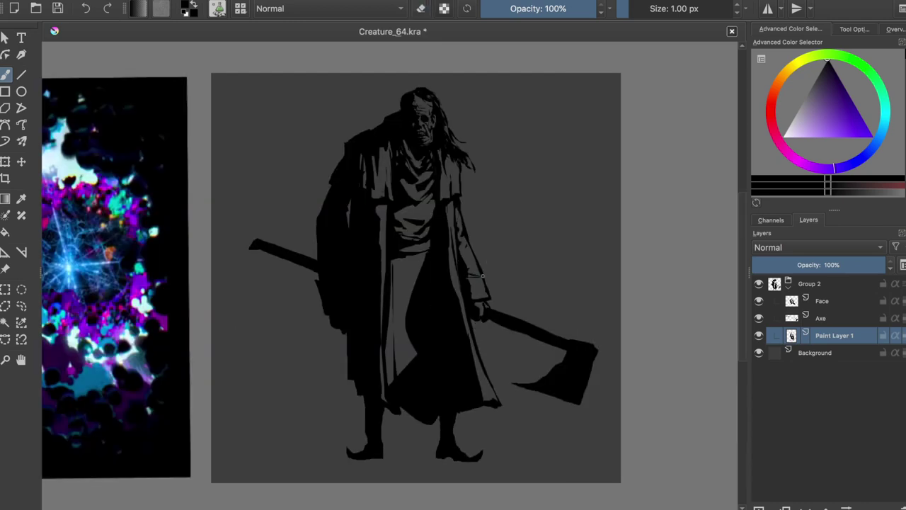
drag(484, 275, 483, 304)
key(e)
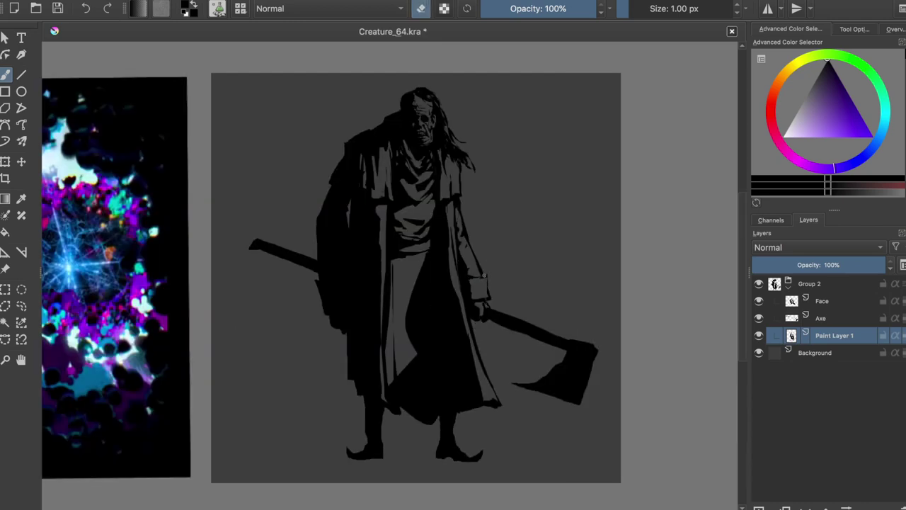
key(e)
- Paint light gray rim strokes atop the head and along the left shoulder
key(m)
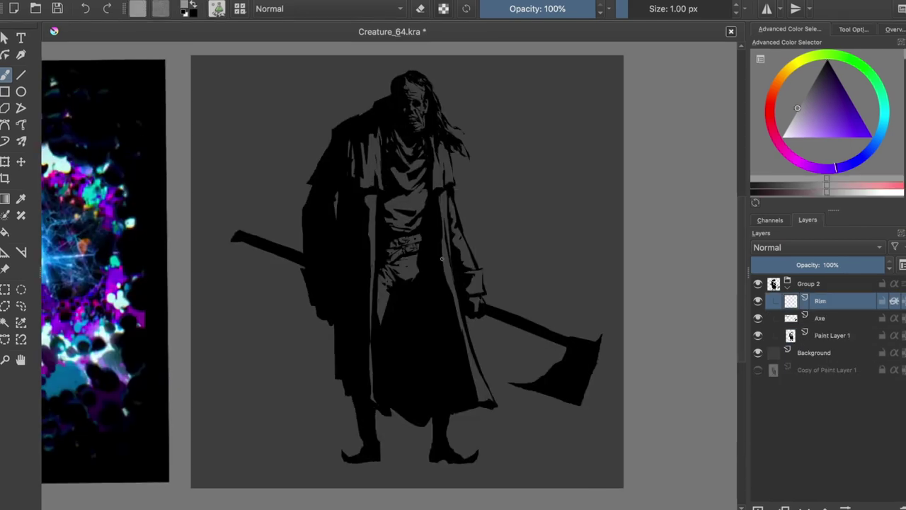
key(F5)
key(F5)
drag(391, 89, 395, 76)
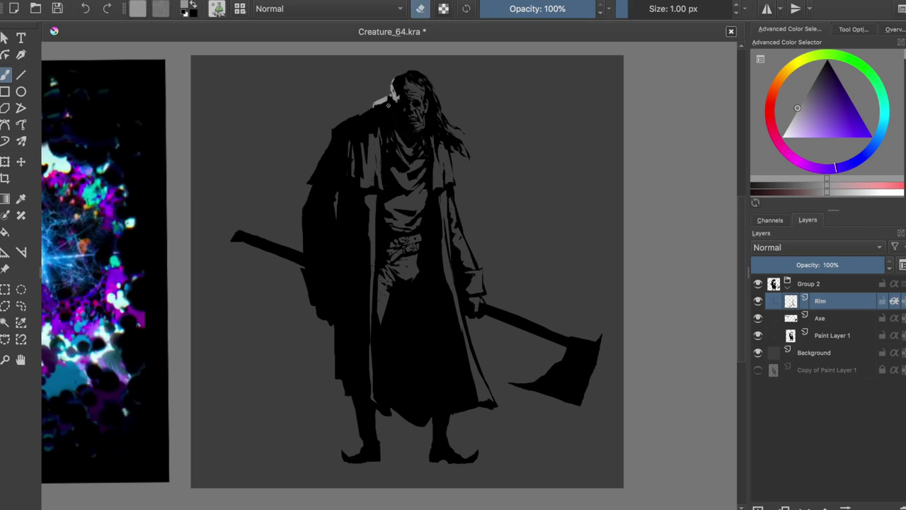
mouse_move(330, 135)
mouse_down()
mouse_move(386, 99)
mouse_move(352, 125)
mouse_up()
key(e)
key(e)
key(e)
drag(386, 100, 372, 111)
- Extend the rim light down the shoulder and left coat edge to the hem
key(e)
key(e)
key(e)
drag(333, 133, 309, 182)
key(e)
drag(335, 137, 332, 146)
key(e)
key(e)
key(e)
drag(311, 185, 303, 216)
key(e)
drag(330, 152, 314, 180)
key(e)
key(e)
- Add a small rim stroke on the left edge and a highlight at the axe tip
key(e)
drag(305, 212, 315, 312)
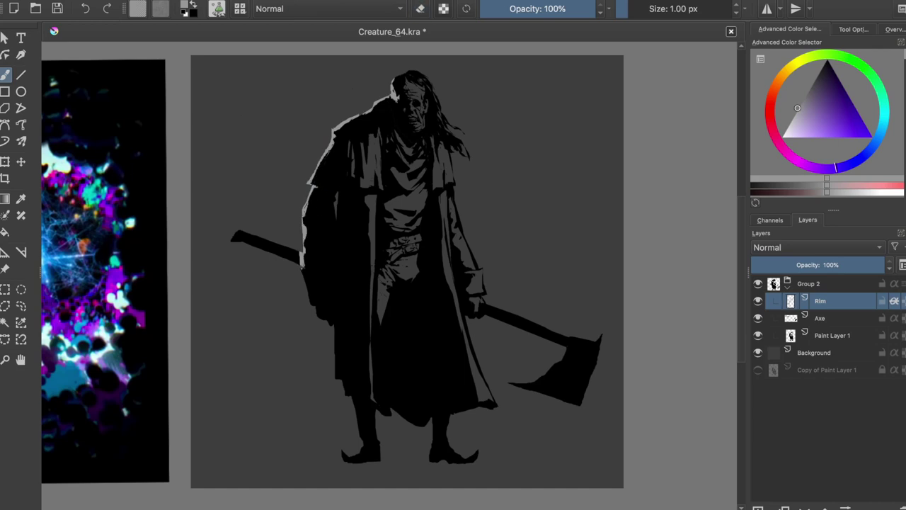
key(e)
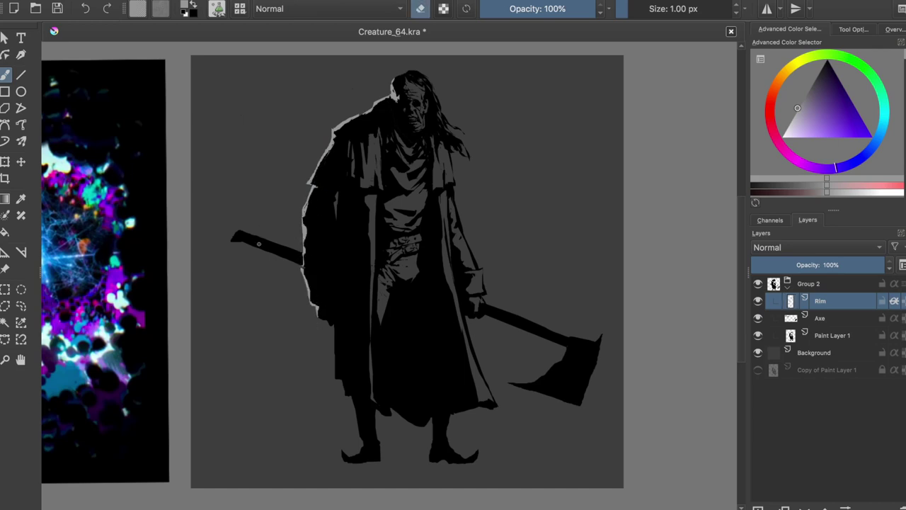
key(e)
drag(303, 256, 309, 285)
key(e)
key(m)
key(e)
drag(541, 232, 545, 242)
key(m)
- Add rim light along the figure's left edge, legs and feet, trimming the right foot
mouse_move(333, 322)
mouse_down()
mouse_move(357, 418)
mouse_move(343, 459)
mouse_up()
drag(437, 418, 432, 456)
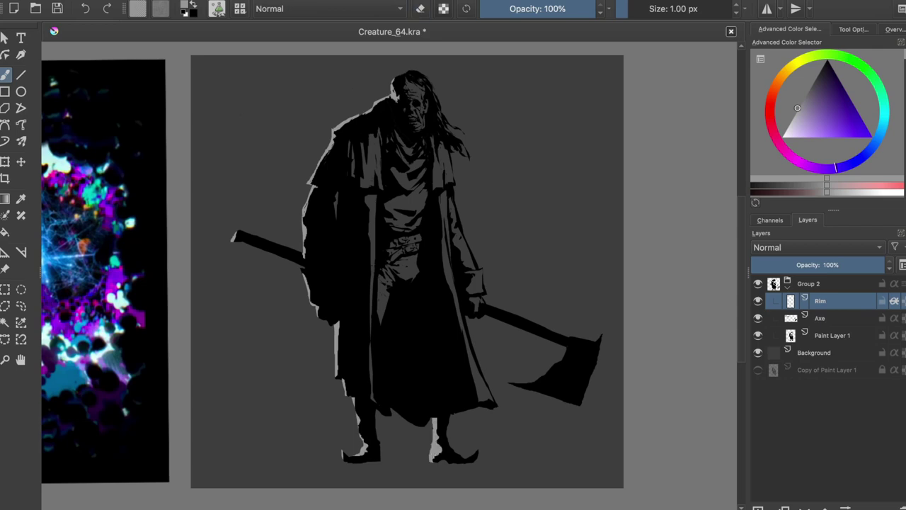
key(e)
key(e)
key(e)
drag(439, 438, 444, 456)
key(e)
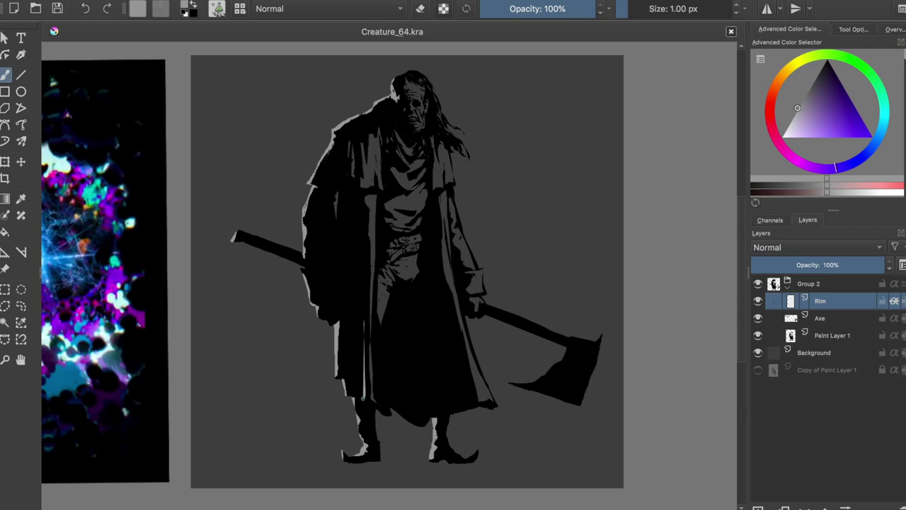
drag(364, 401, 365, 312)
- Erase a bit of the rim light, save, and add a small stroke at the left shoulder
key(m)
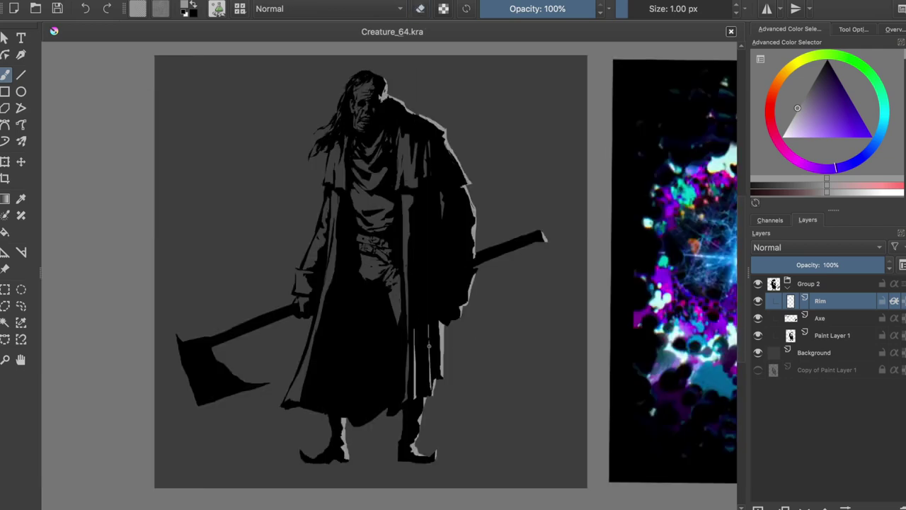
key(m)
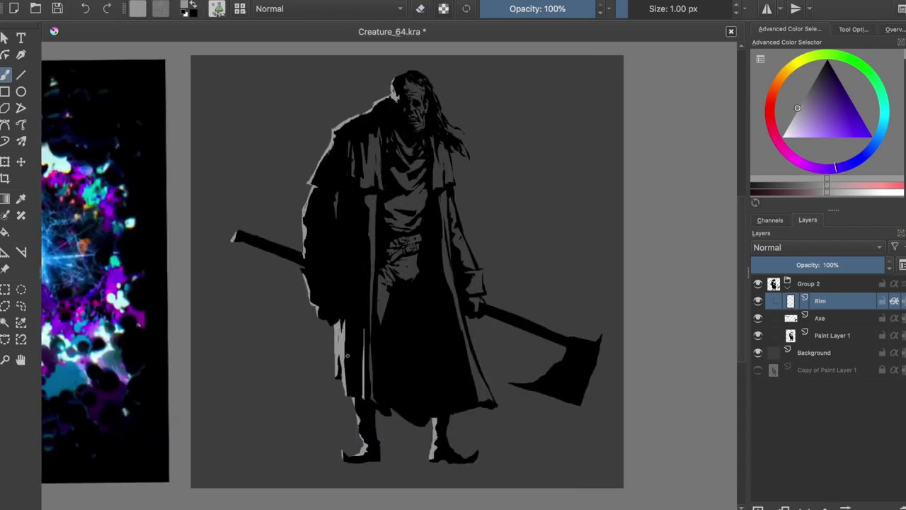
key(e)
key(ctrl+s)
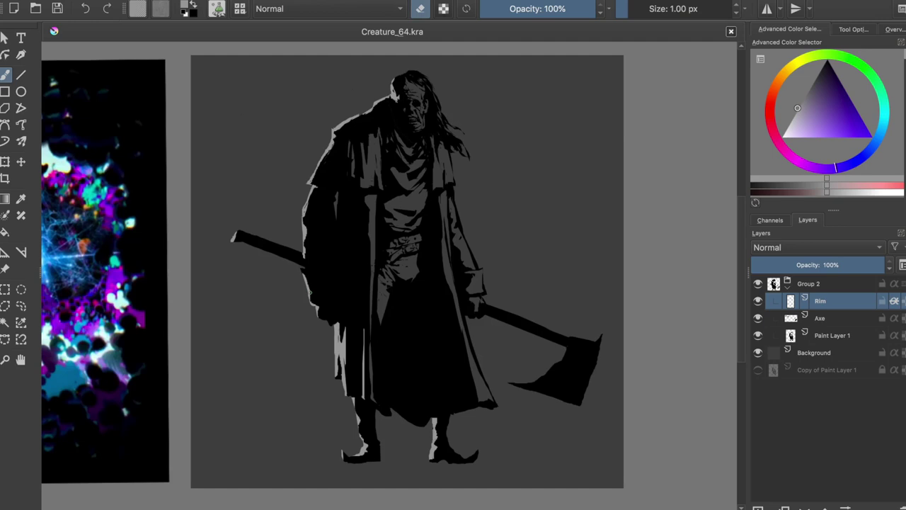
drag(340, 186, 340, 224)
key(m)
key(e)
key(ctrl+s)
key(m)
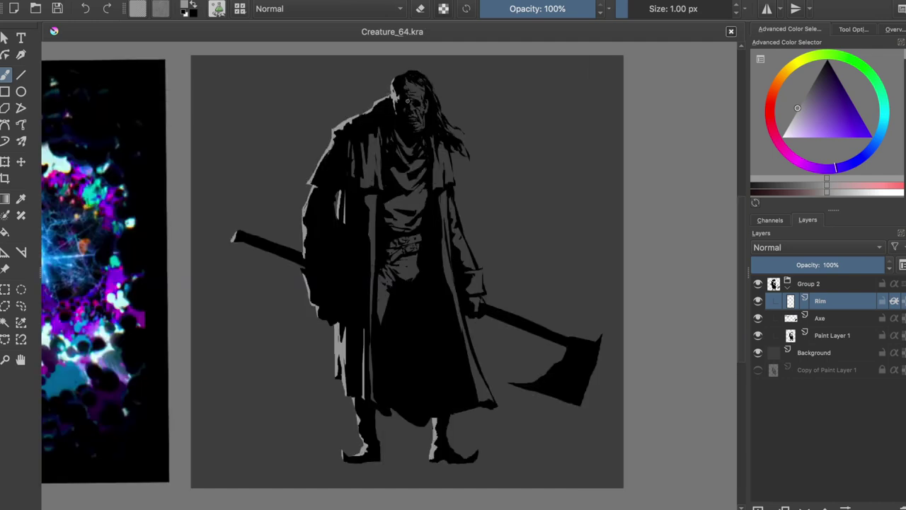
drag(333, 141, 339, 137)
- Save the finished, signed ghoul painting with Ctrl+S
key(ctrl+s)
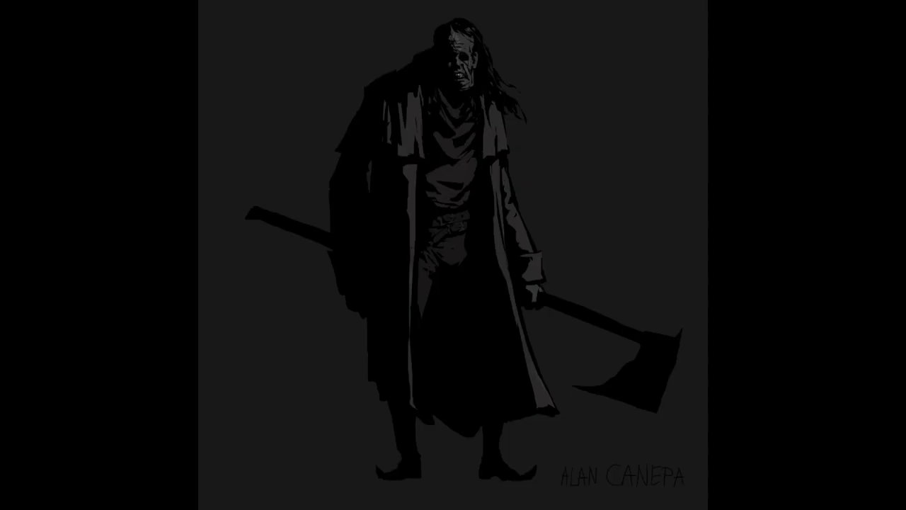